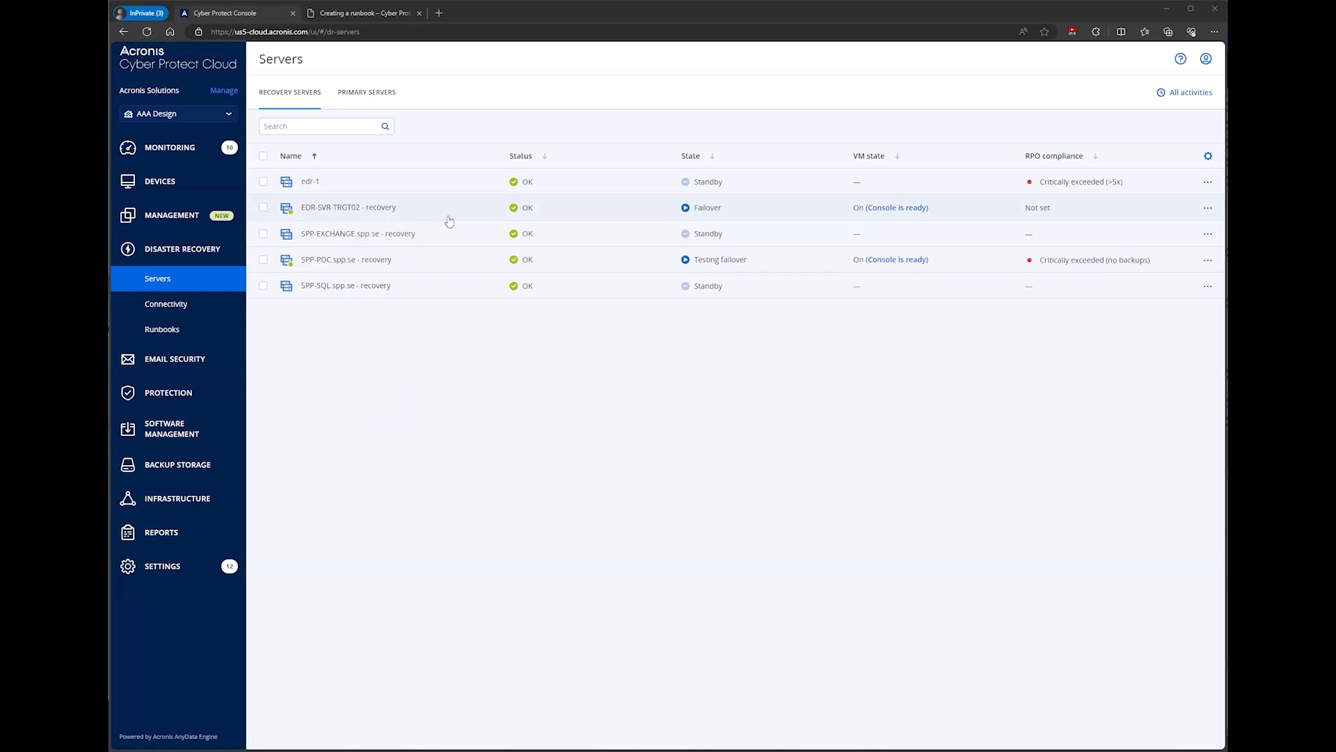
Step: Create a new disaster recovery runbook whose first step contains a Failover server action
{"action": "left_click", "coordinate": [171, 332]}
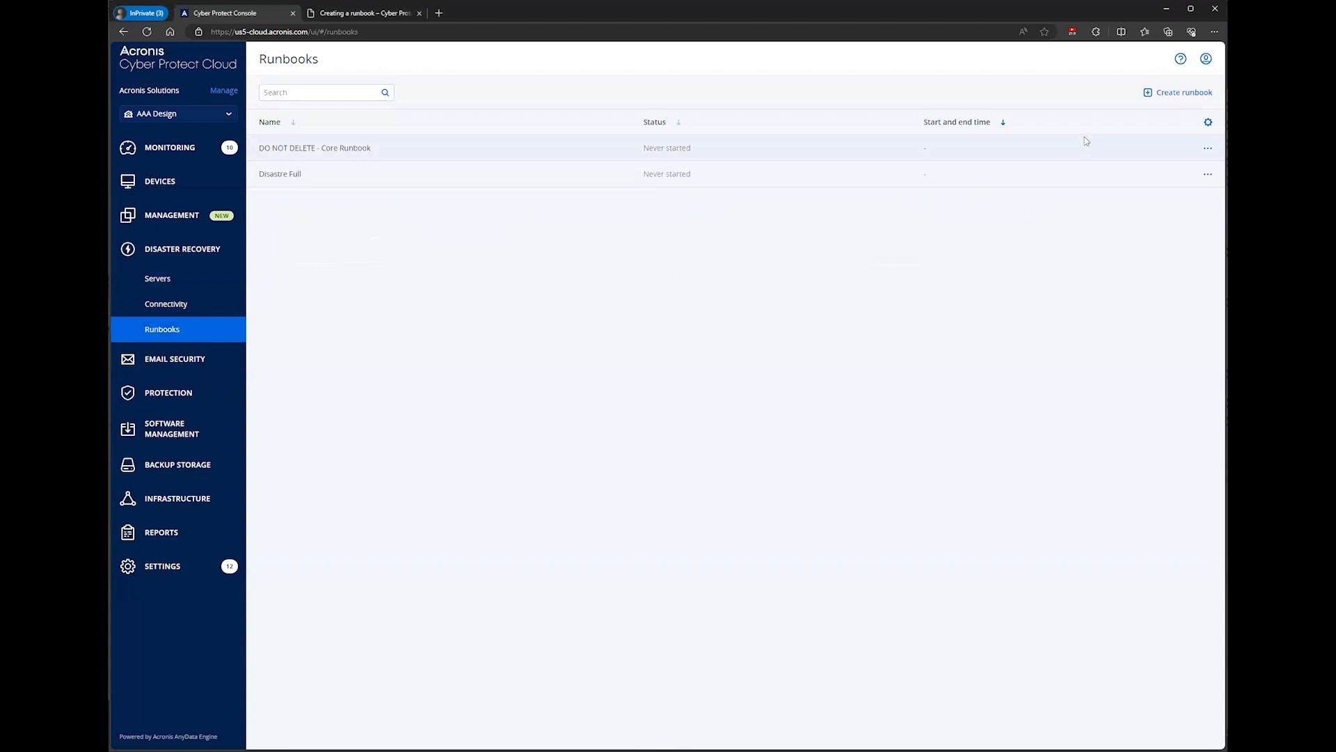
{"action": "left_click", "coordinate": [1170, 98]}
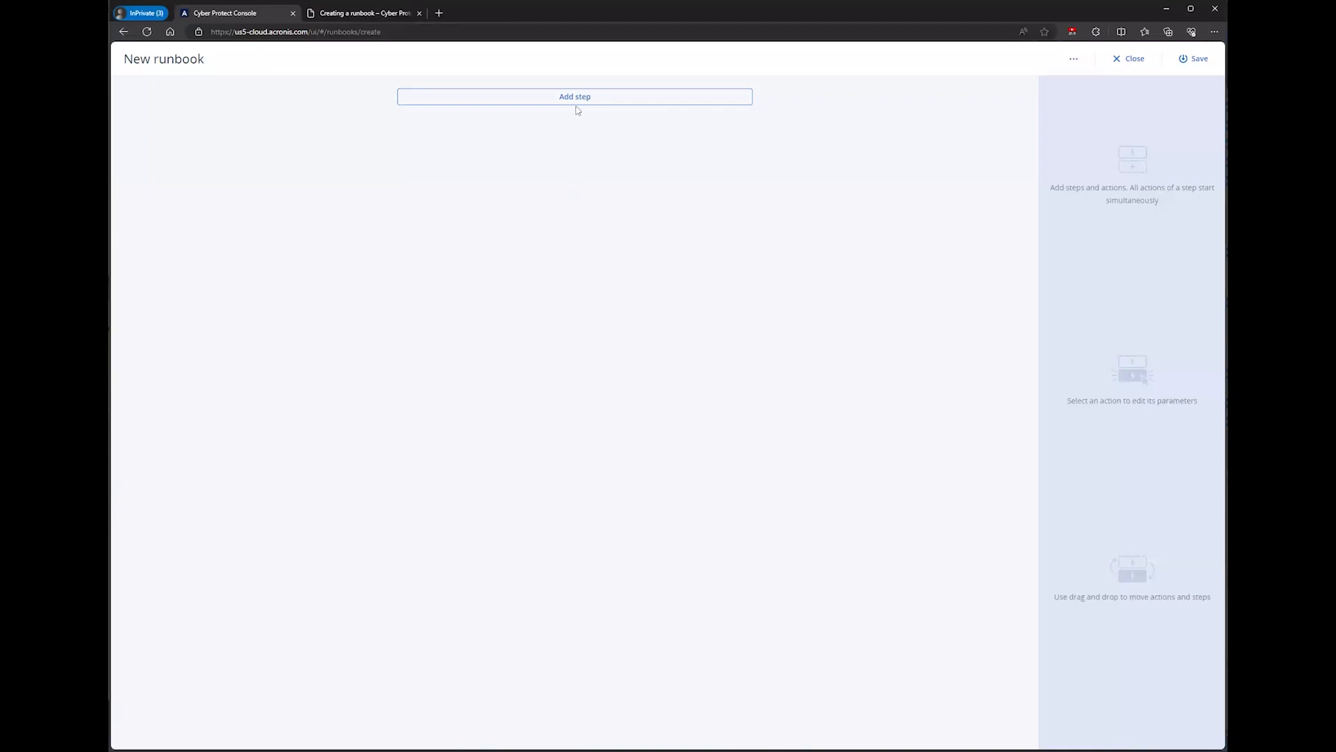
{"action": "left_click", "coordinate": [600, 103]}
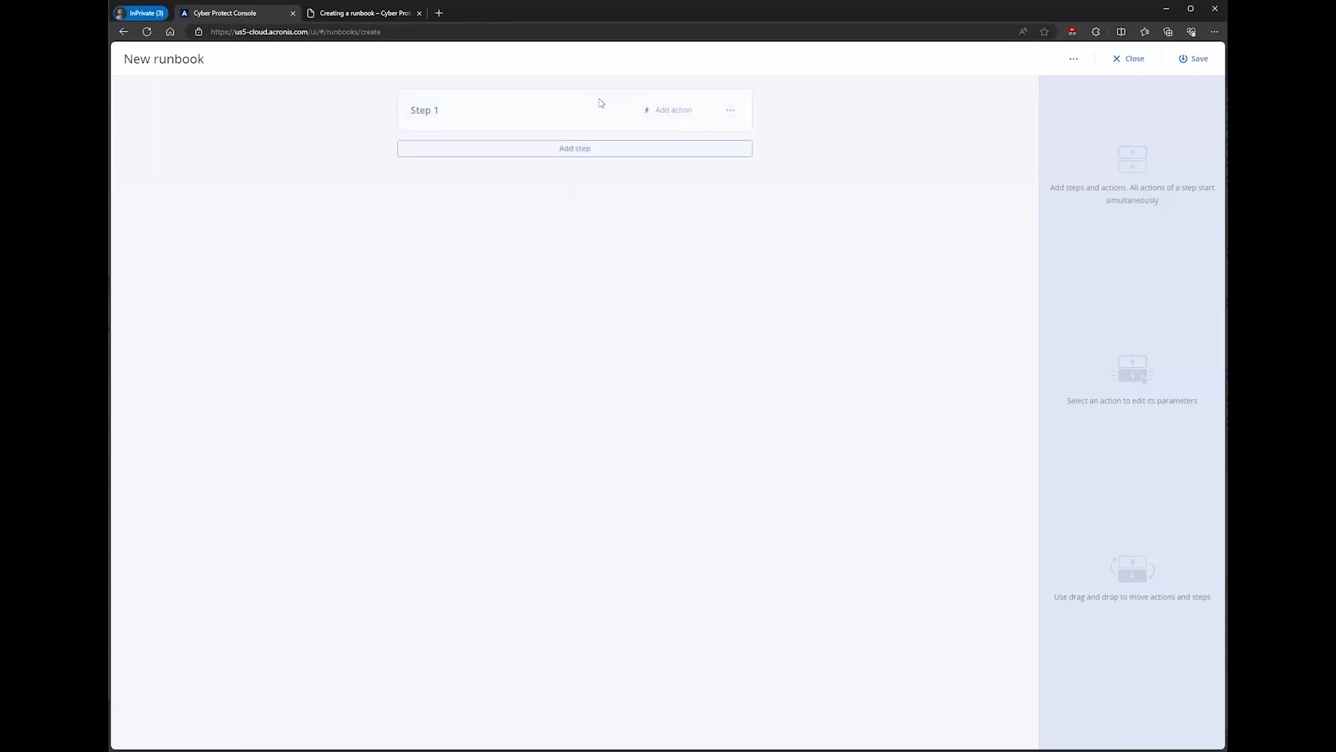
{"action": "left_click", "coordinate": [668, 113]}
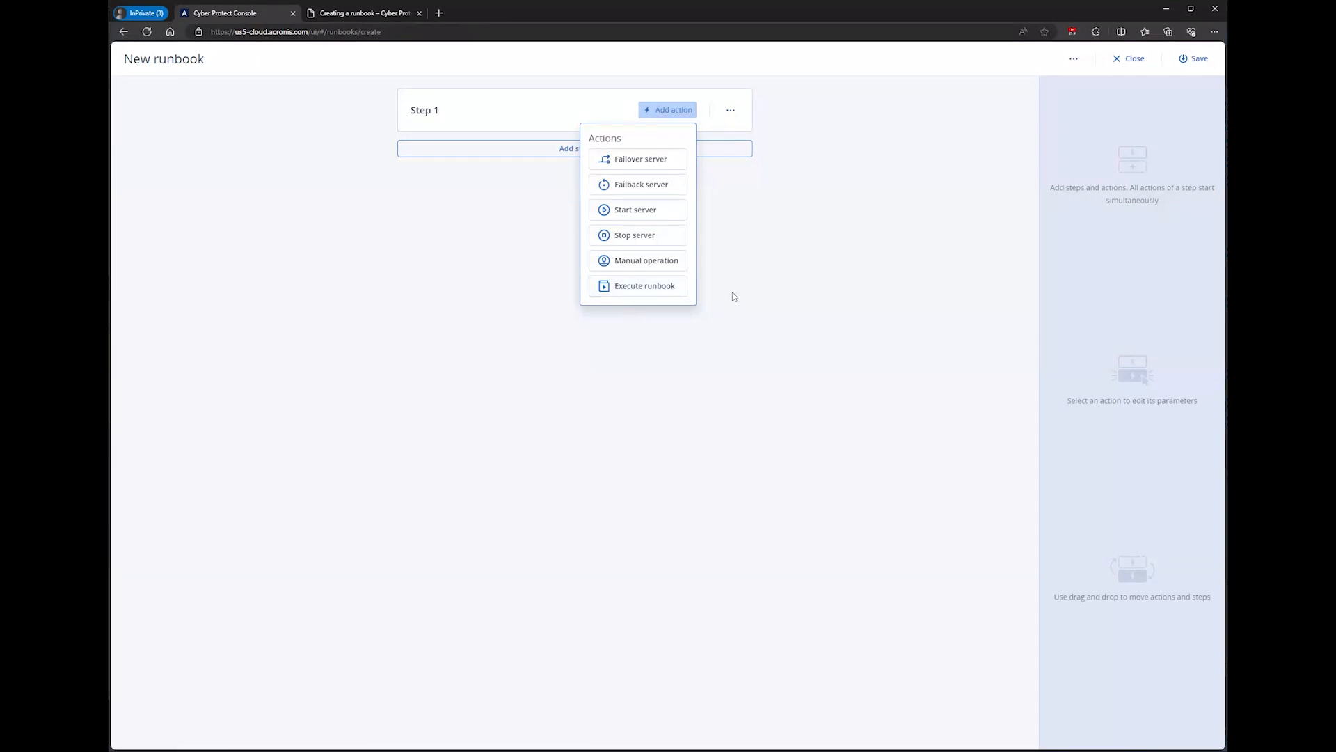
{"action": "left_click", "coordinate": [656, 166]}
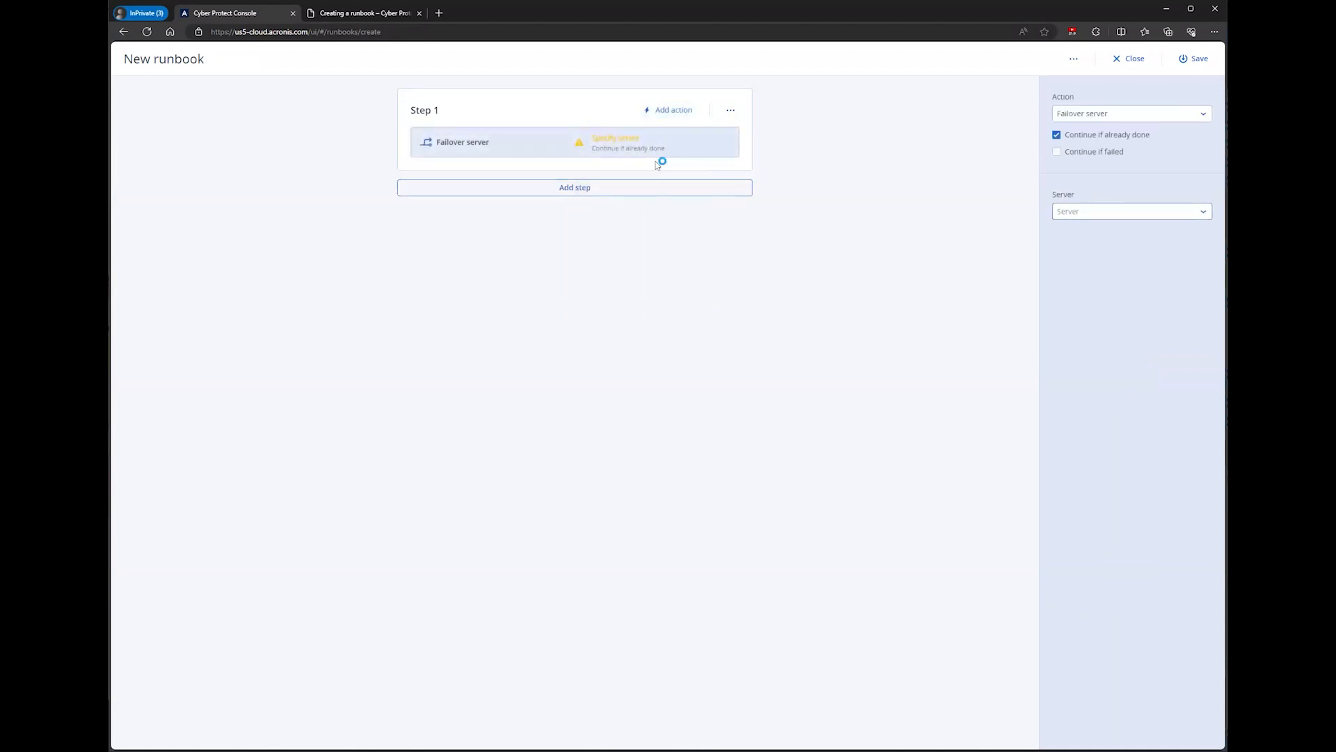
Step: Set Step 1's failover server to SPP-PDC.spp.se - recovery and enable the Ping IP address completion check
{"action": "left_click", "coordinate": [603, 143]}
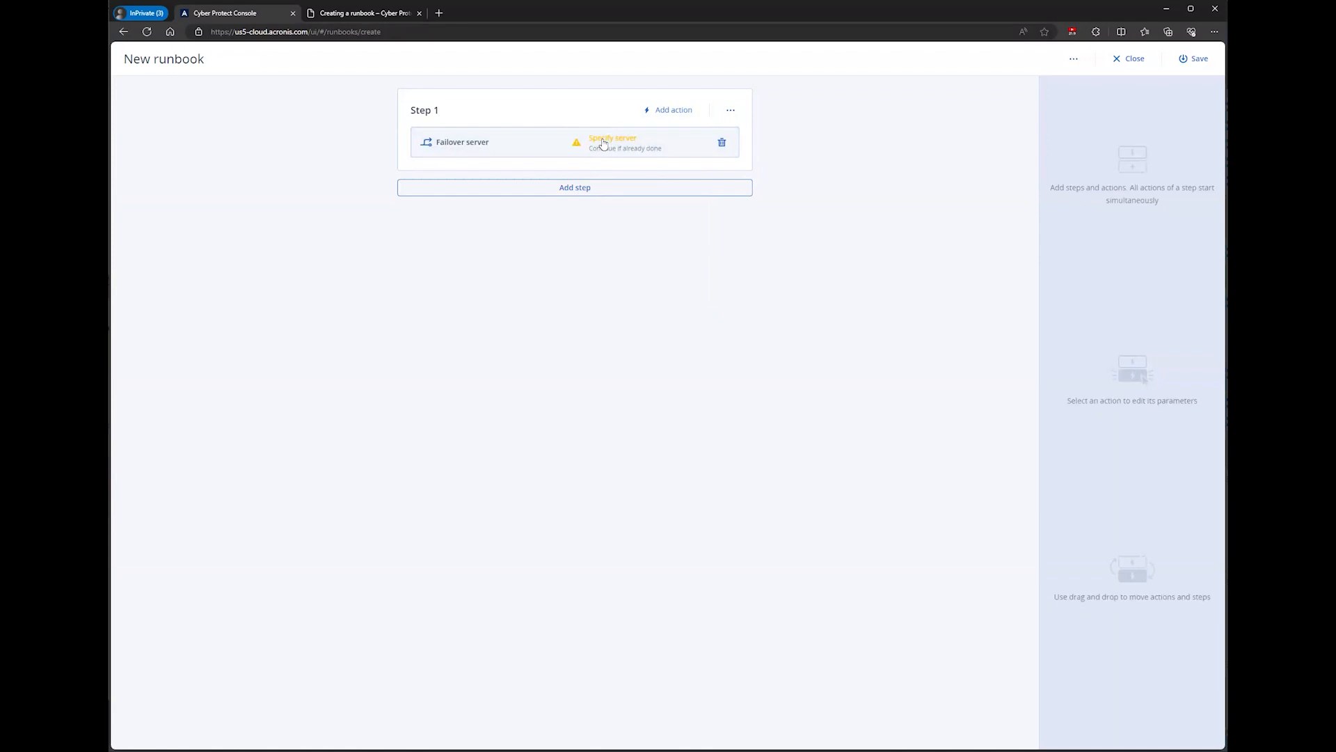
{"action": "left_click", "coordinate": [603, 142]}
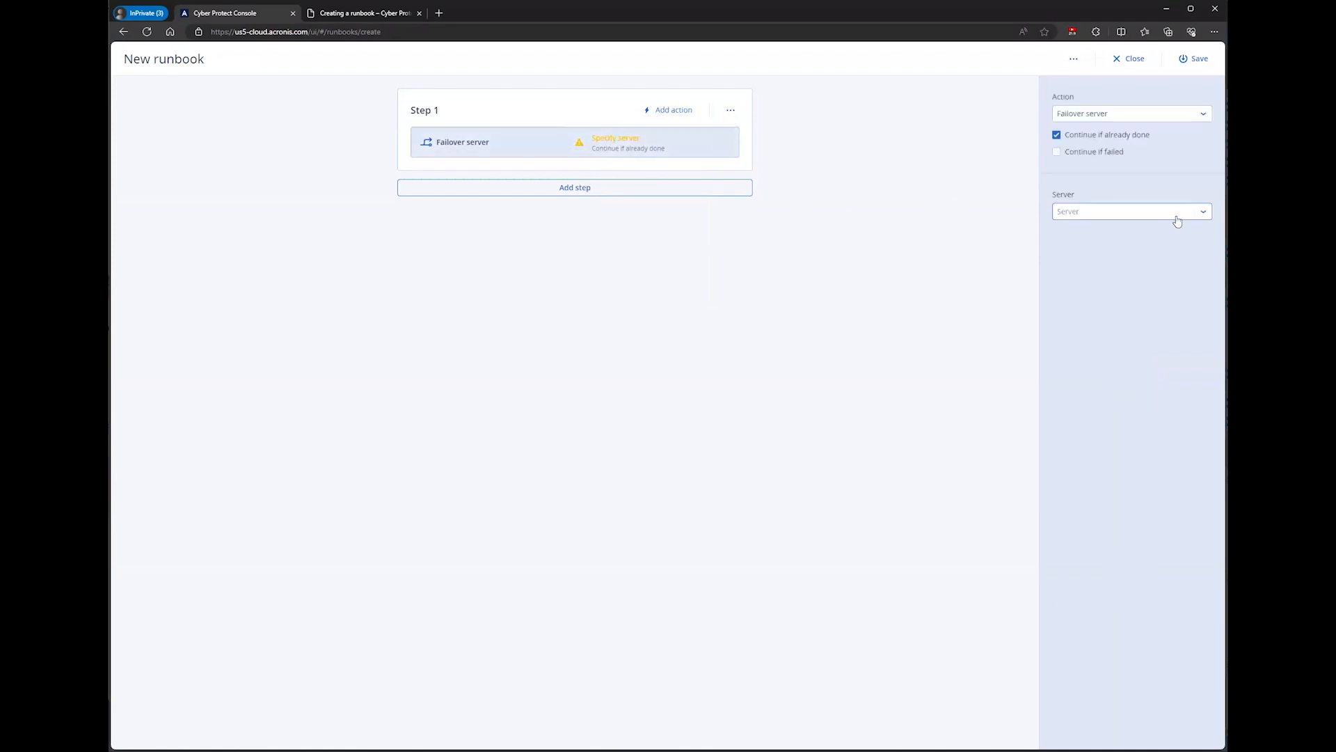
{"action": "left_click", "coordinate": [1150, 217]}
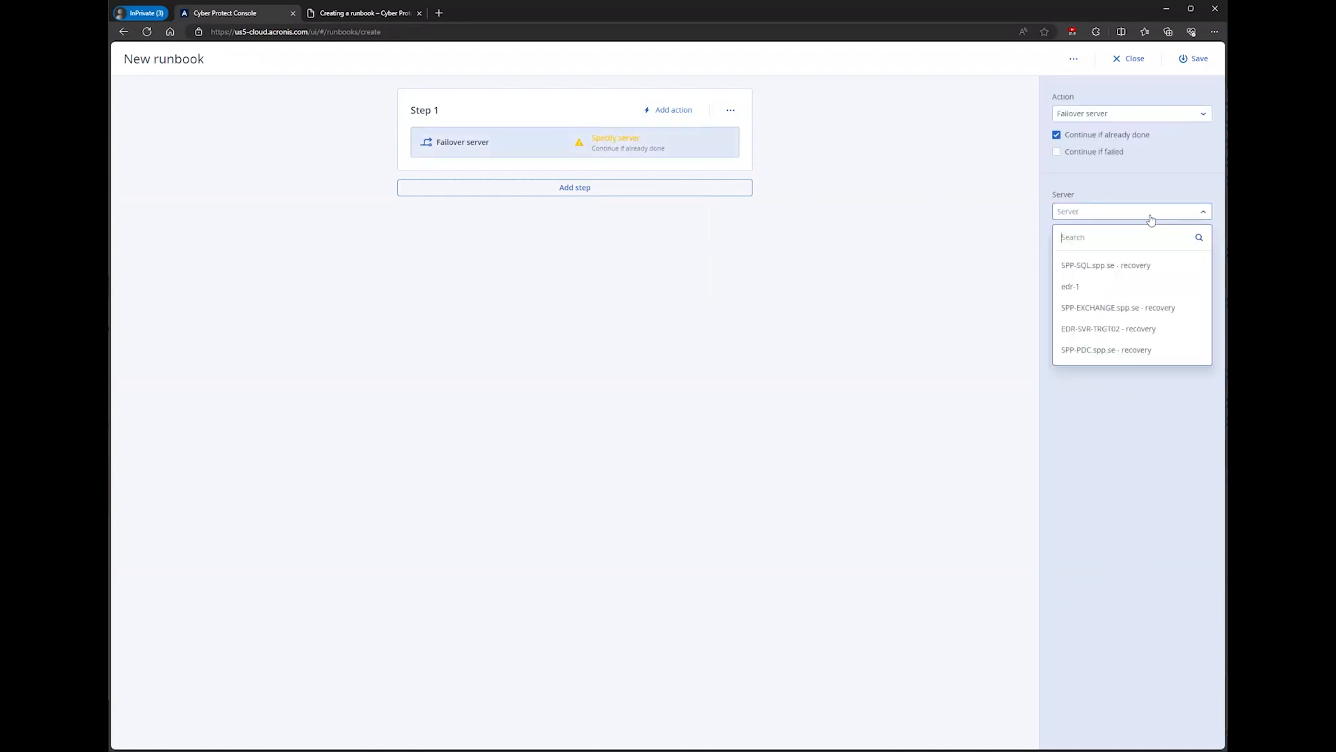
{"action": "left_click", "coordinate": [1077, 352]}
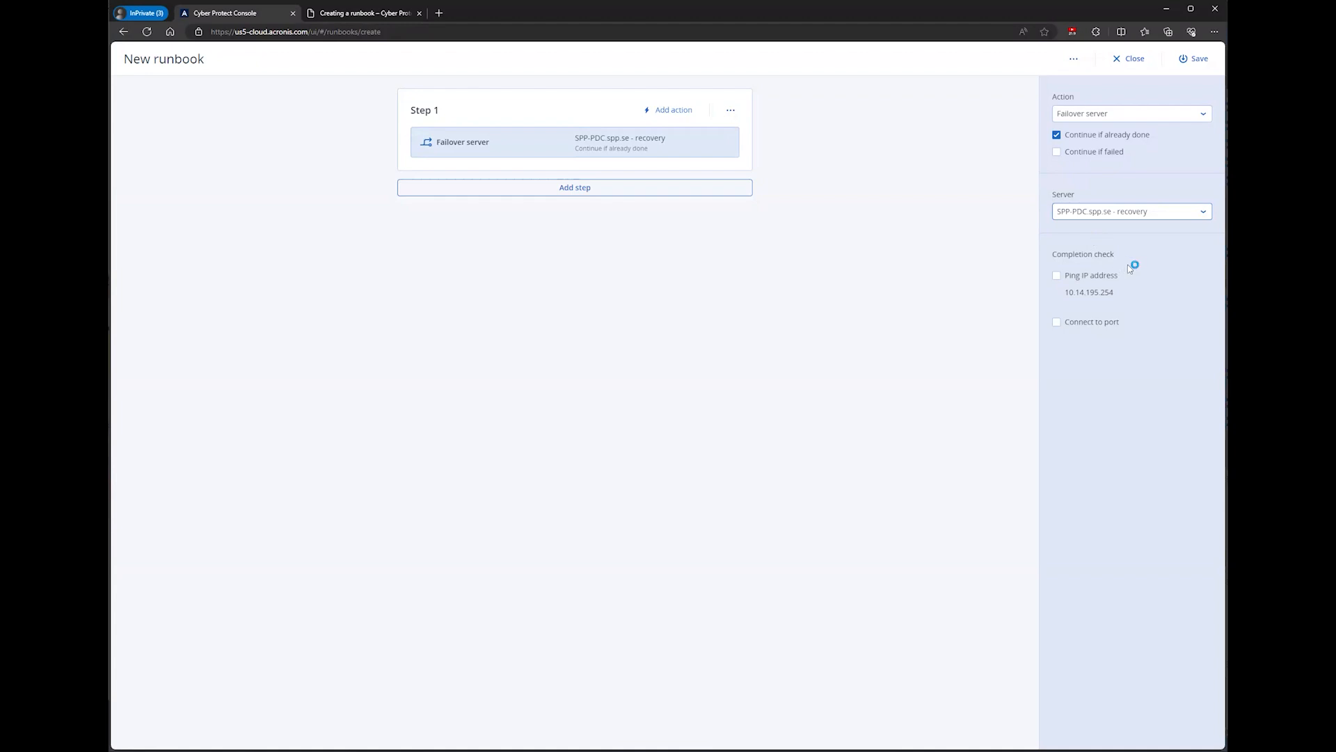
{"action": "left_click", "coordinate": [1056, 276]}
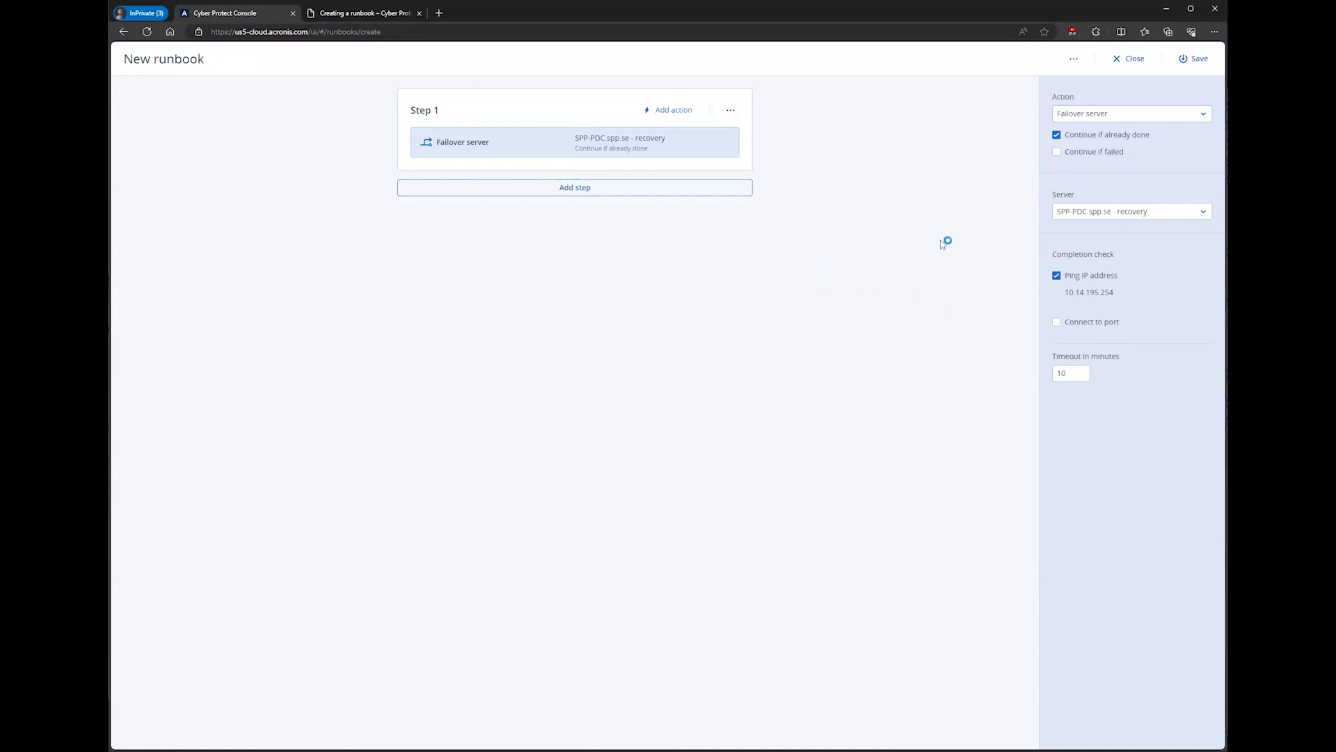
Step: Add Step 2 with a Failover server action for SPP-SQL.spp.se - recovery and enable its Ping IP address completion check
{"action": "left_click", "coordinate": [586, 192]}
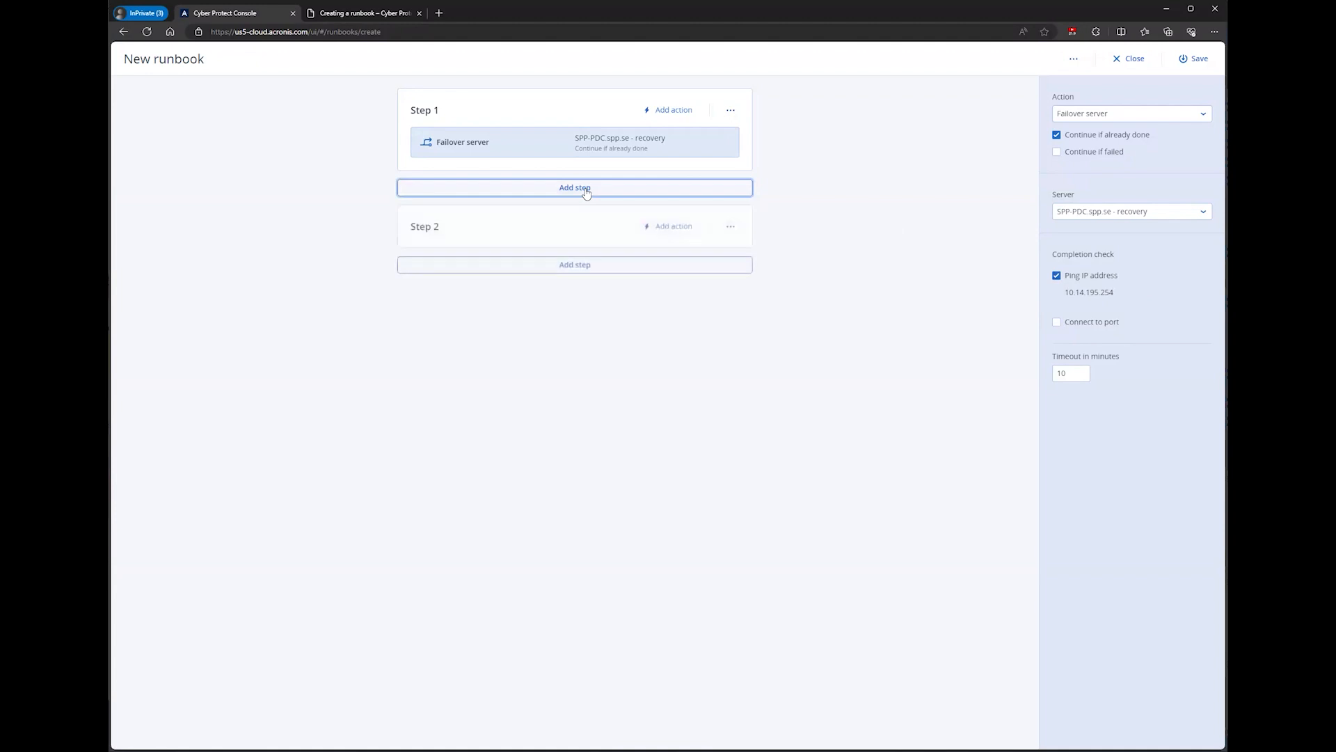
{"action": "left_click", "coordinate": [662, 228]}
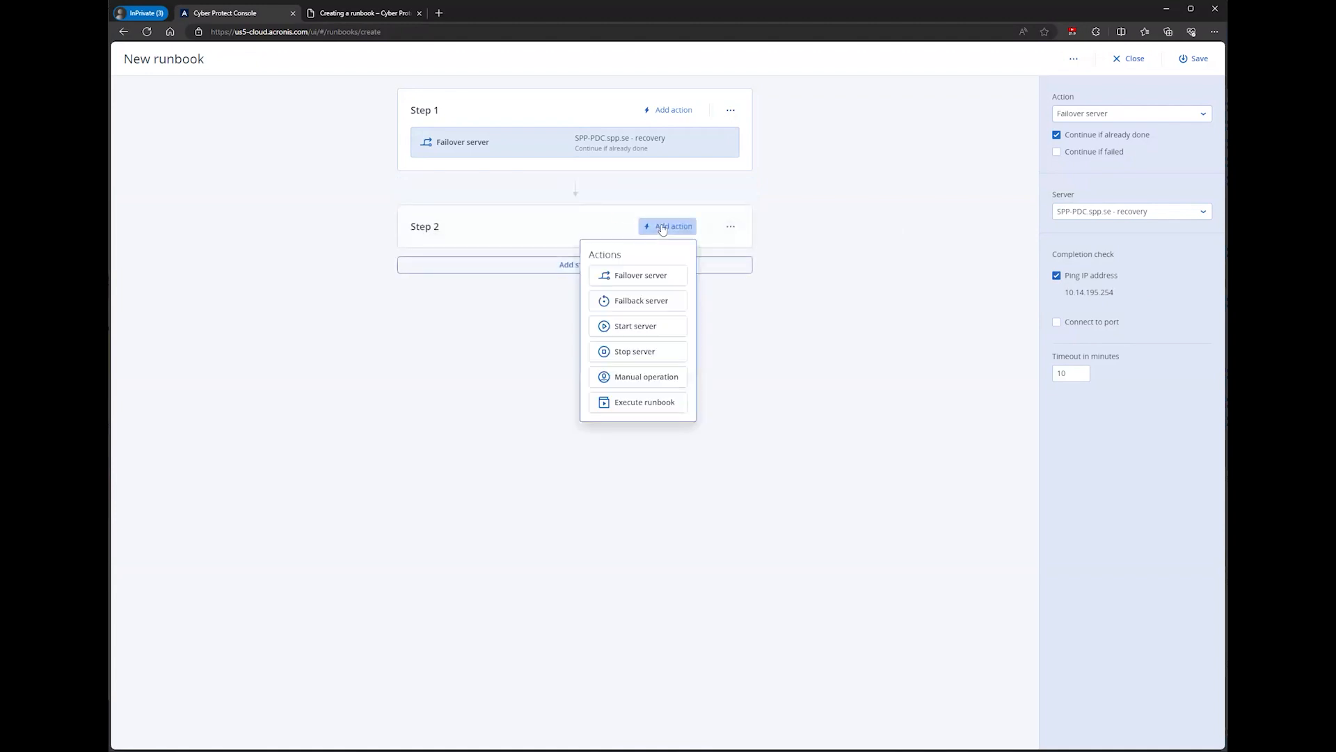
{"action": "left_click", "coordinate": [636, 277]}
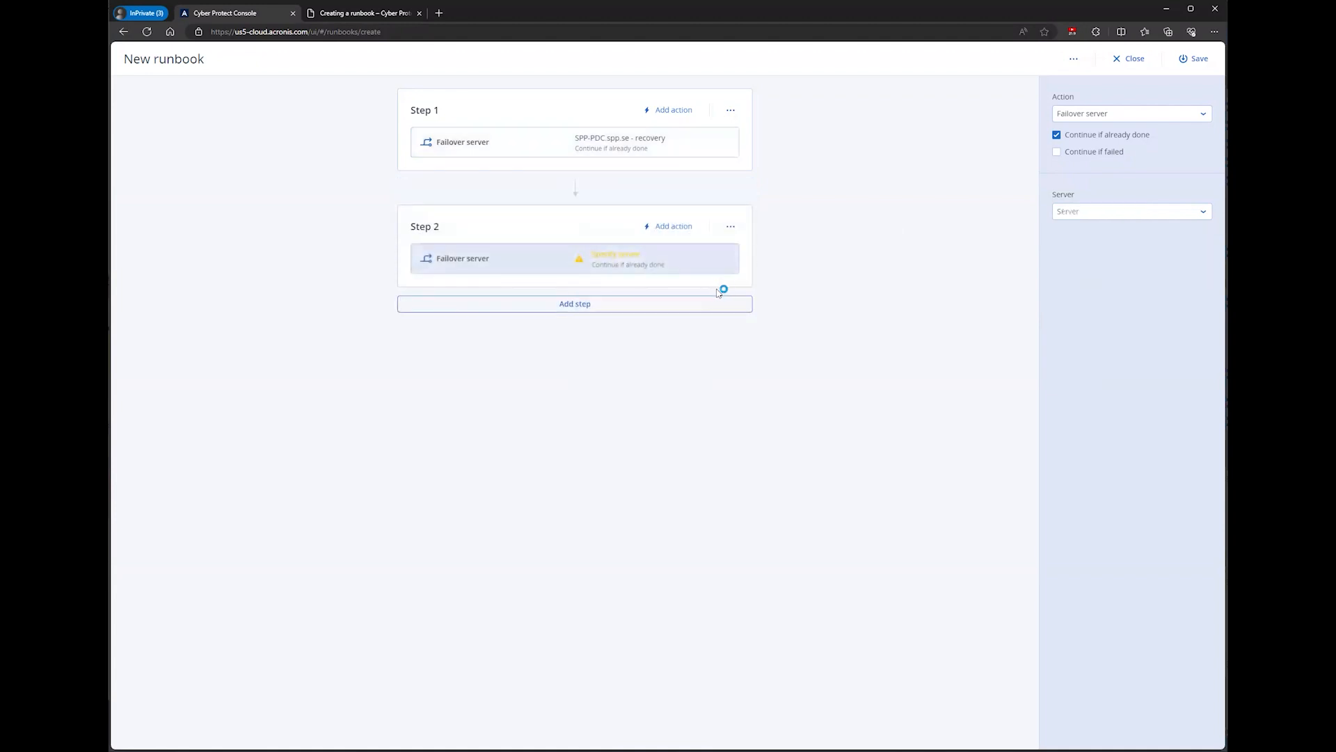
{"action": "left_click", "coordinate": [1079, 223]}
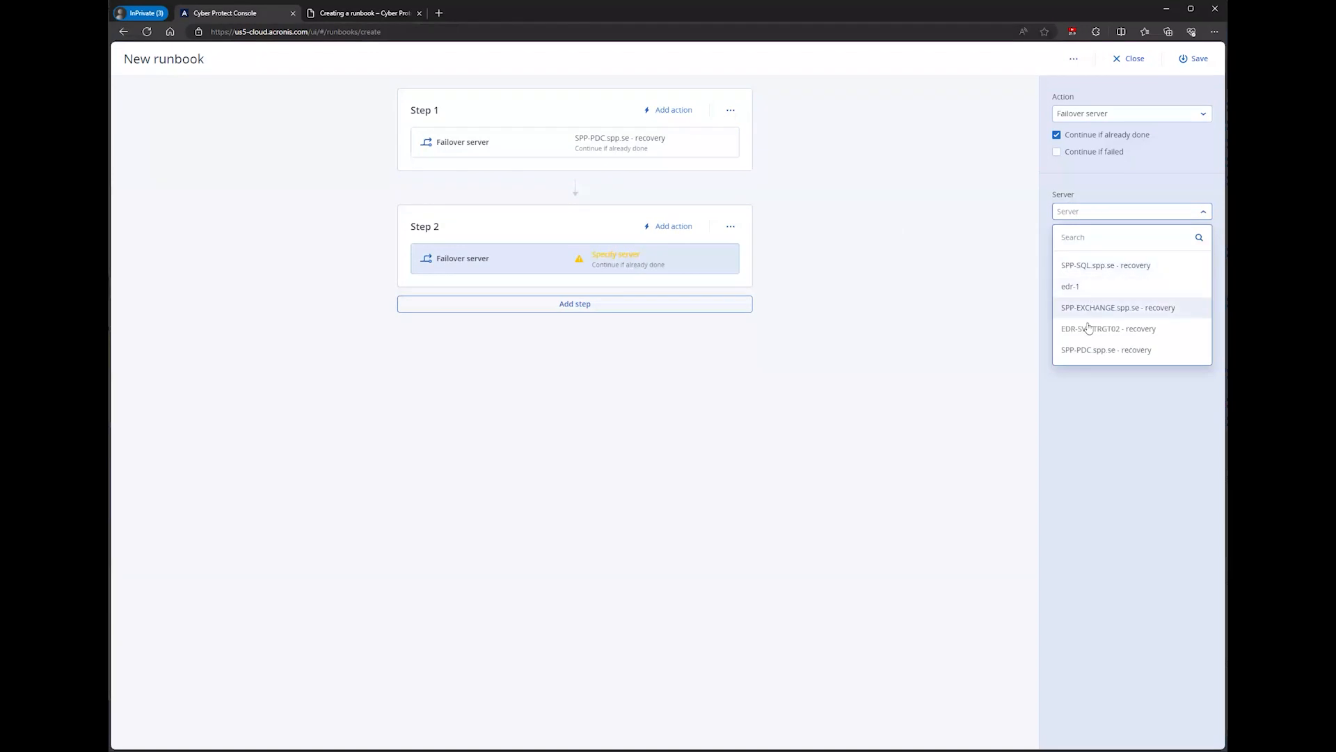
{"action": "left_click", "coordinate": [1088, 267]}
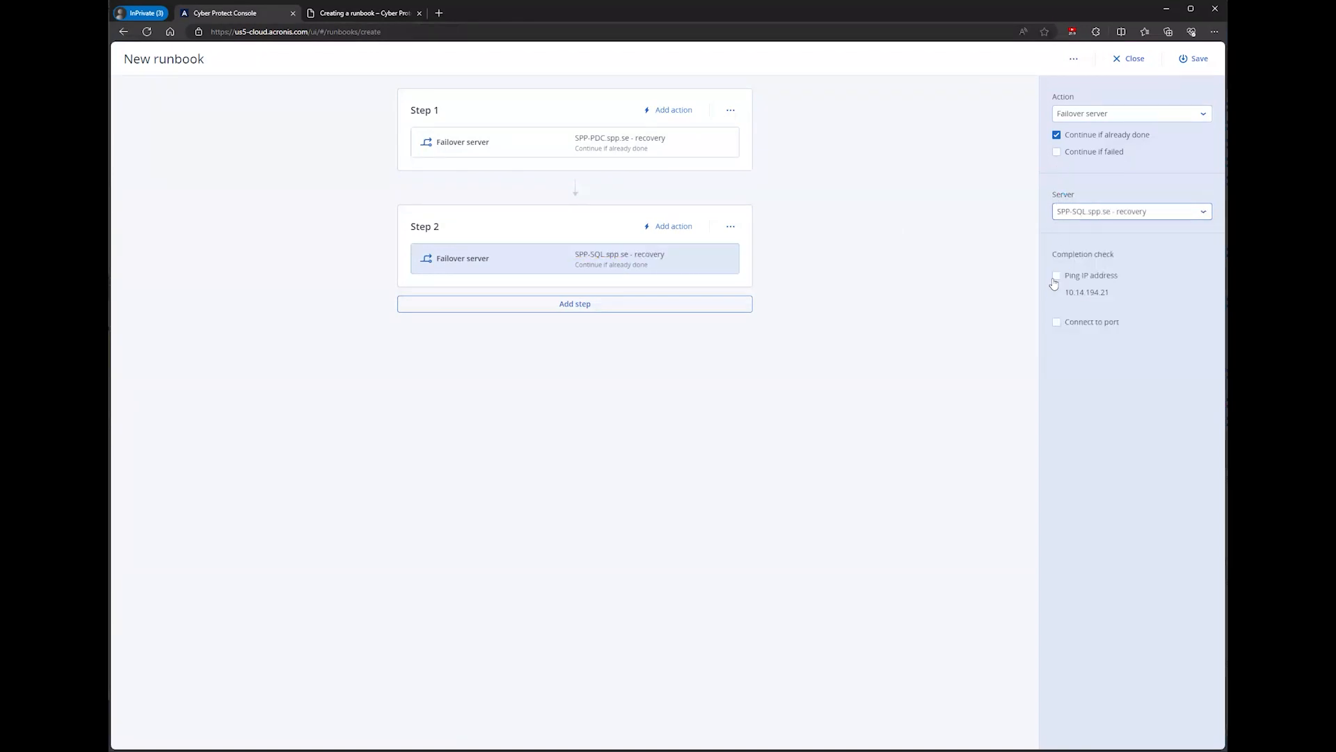
{"action": "left_click", "coordinate": [1056, 277]}
Step: Add Step 3 to the runbook with a Start server action for Test server
{"action": "left_click", "coordinate": [602, 306]}
{"action": "left_click", "coordinate": [666, 344]}
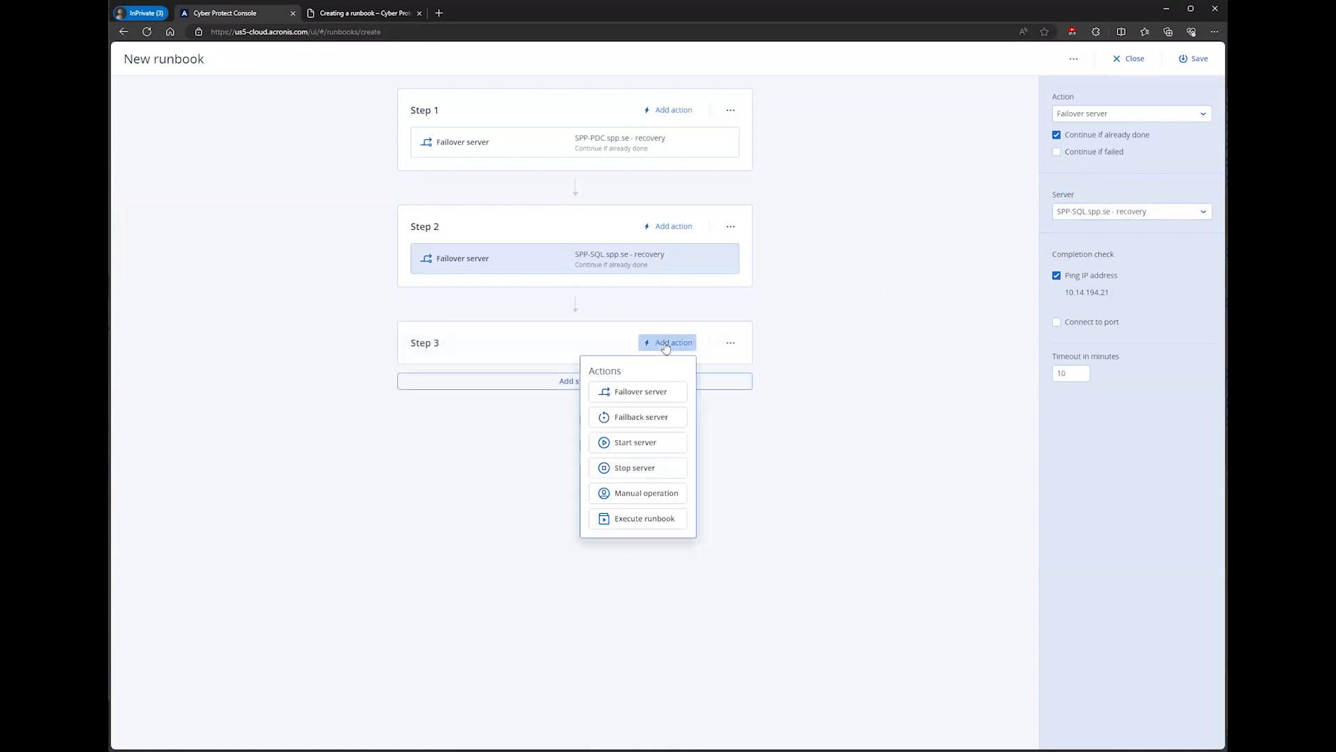
{"action": "left_click", "coordinate": [632, 443]}
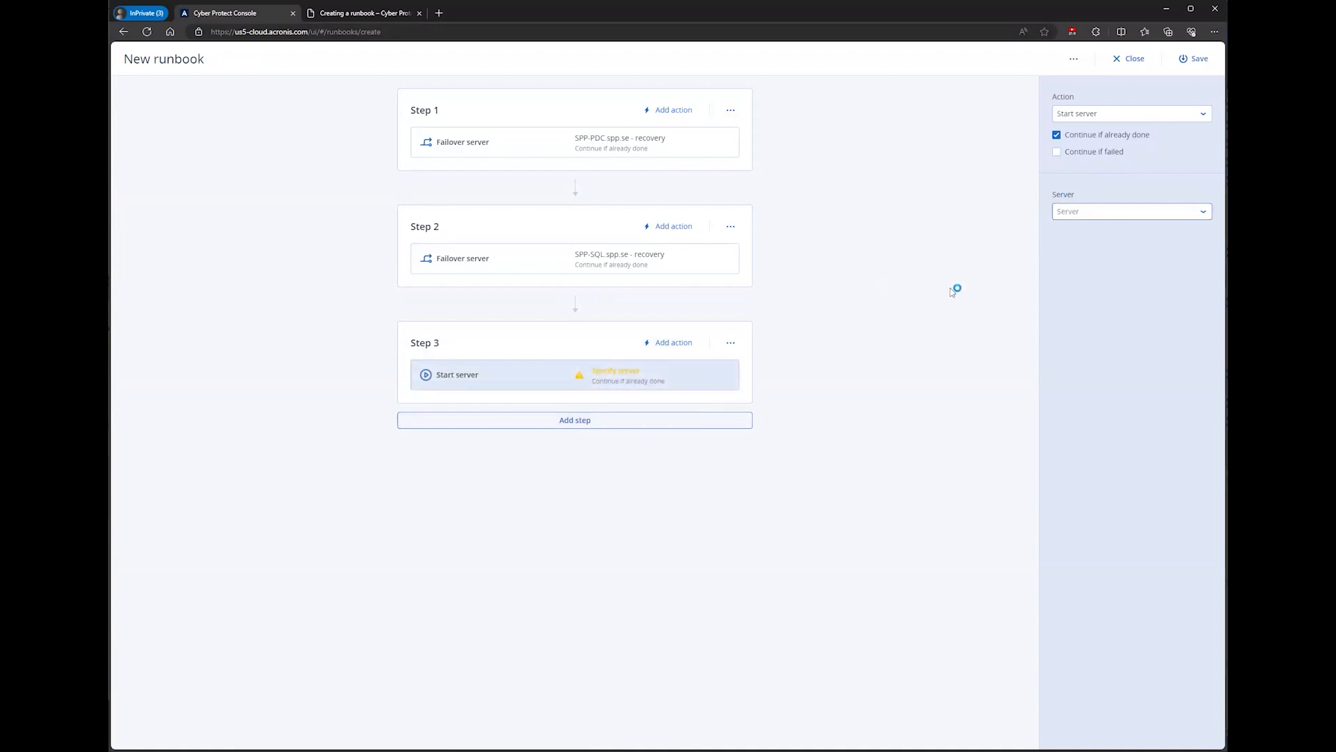
{"action": "left_click", "coordinate": [1082, 217]}
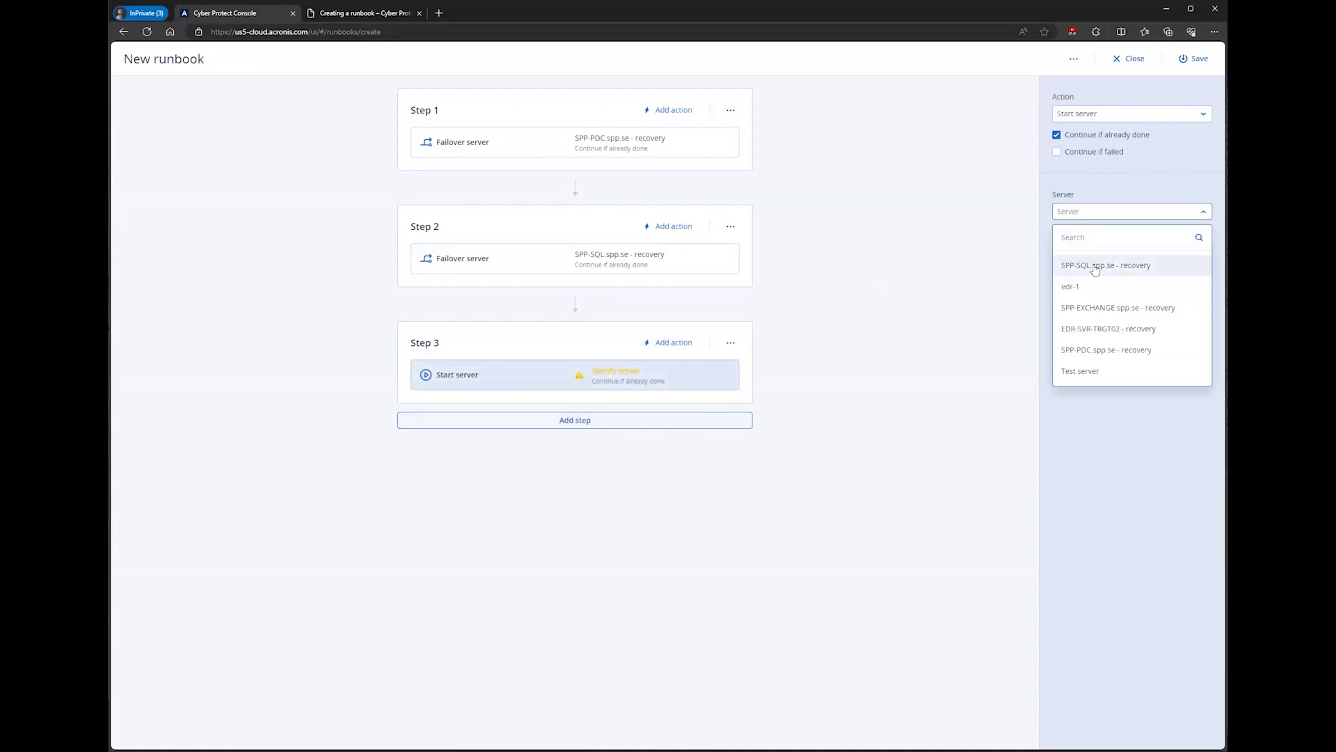
{"action": "left_click", "coordinate": [1083, 376]}
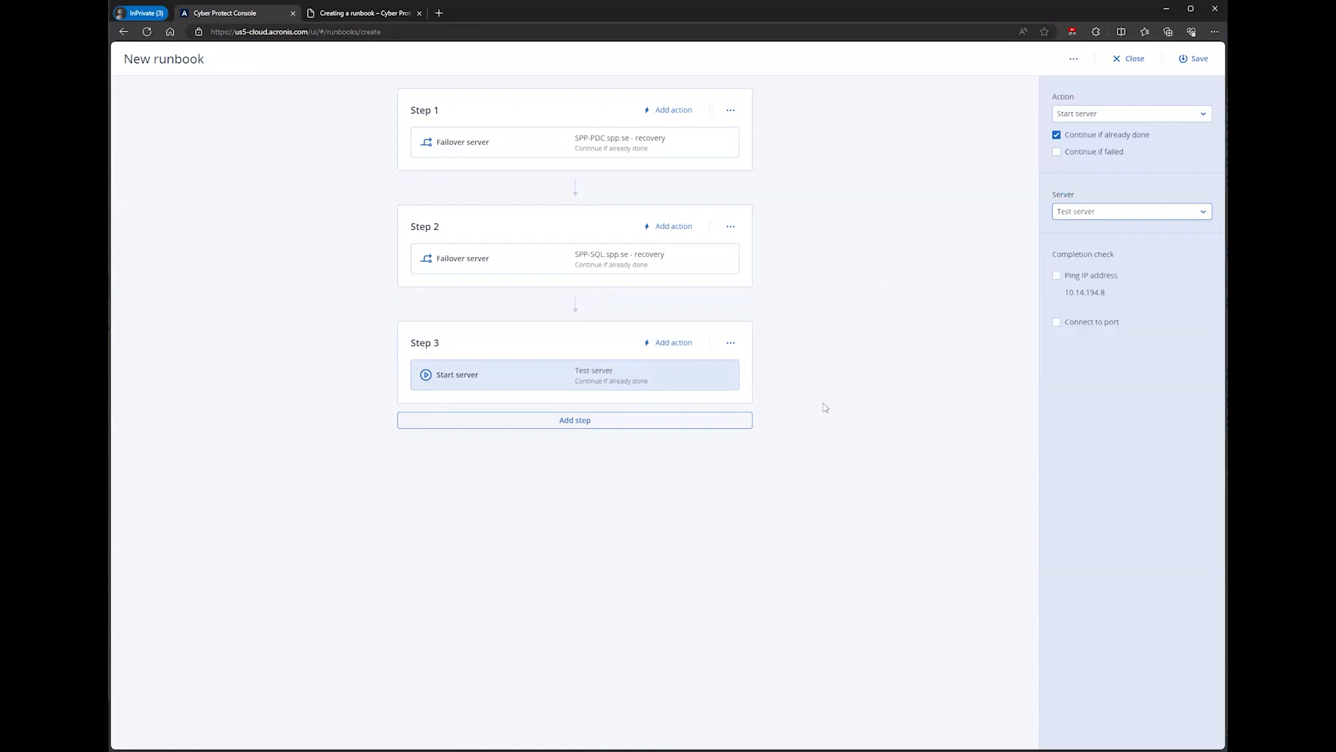
Step: Add Step 4 with a Manual operation action described as "Run batch script on SPP-SQL"
{"action": "left_click", "coordinate": [572, 422]}
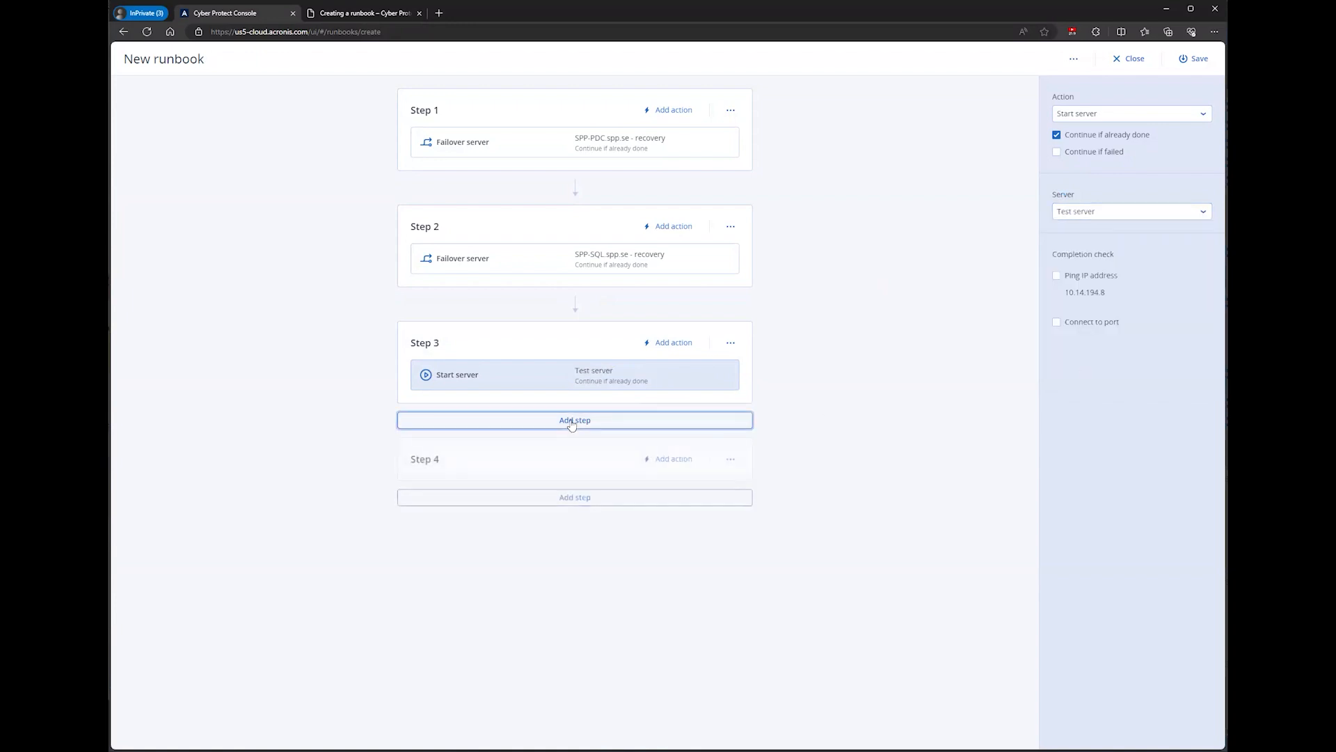
{"action": "left_click", "coordinate": [660, 458]}
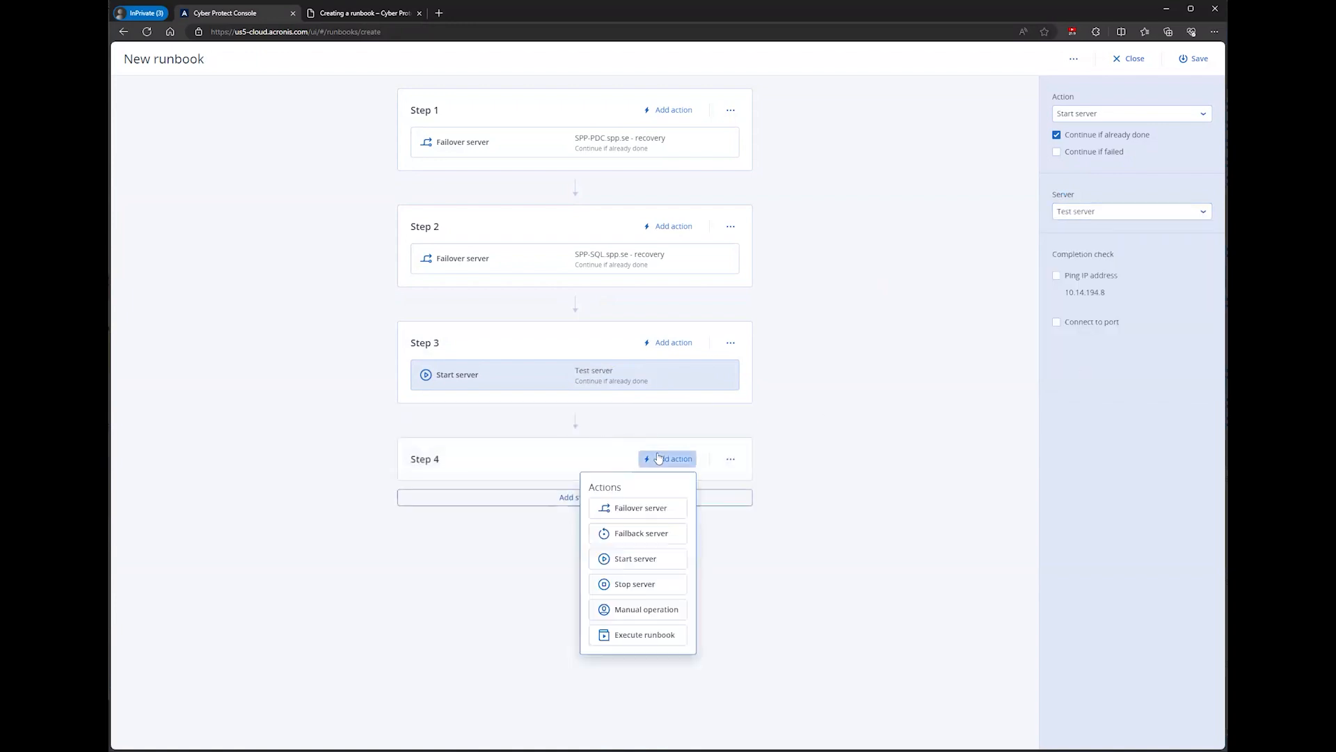
{"action": "left_click", "coordinate": [646, 610]}
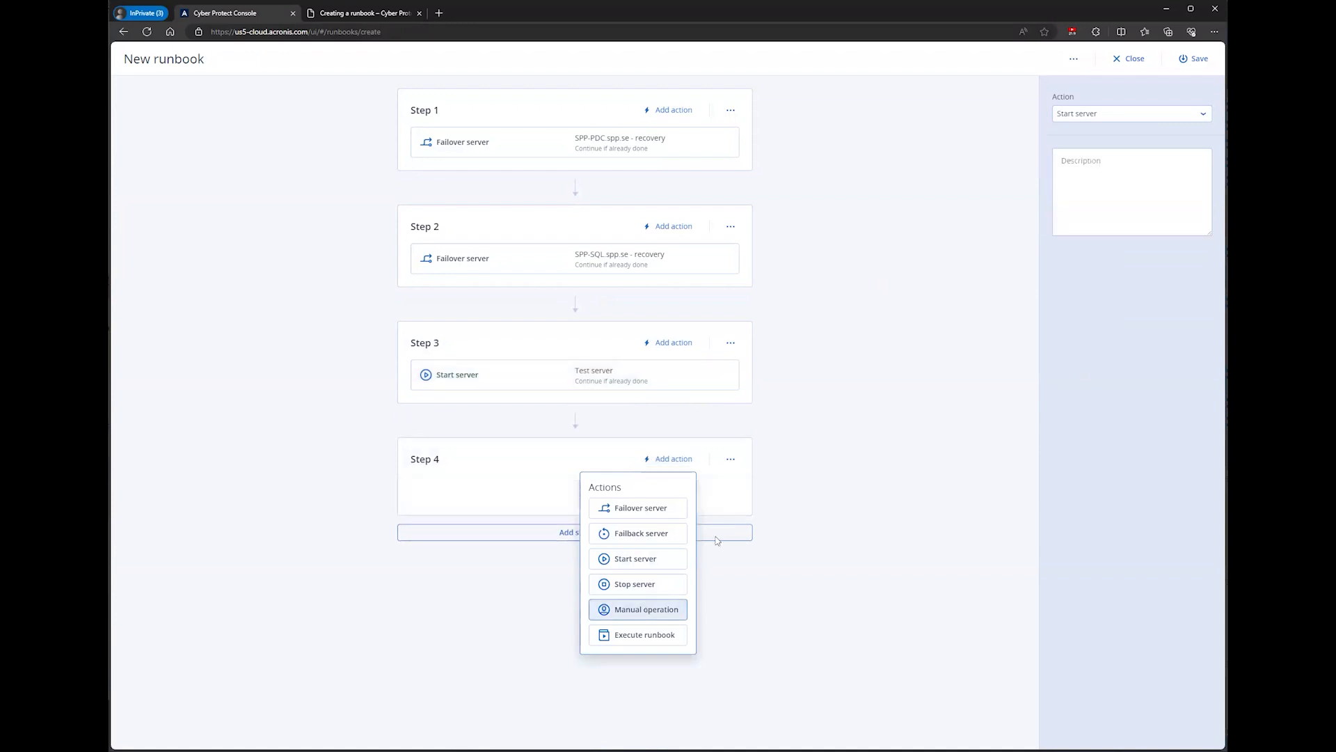
{"action": "left_click", "coordinate": [1077, 160]}
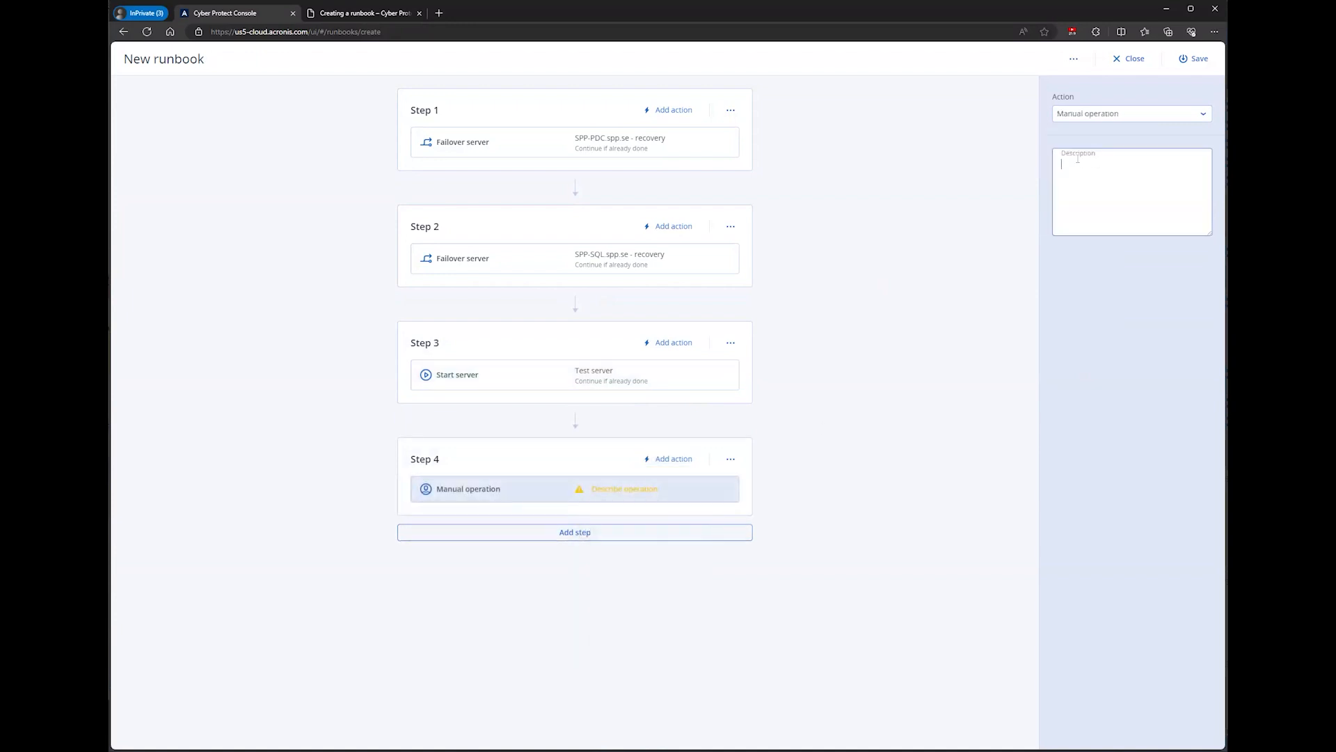
{"action": "type", "text": "Run batch"}
{"action": "type", "text": "script on SPP-SQL"}
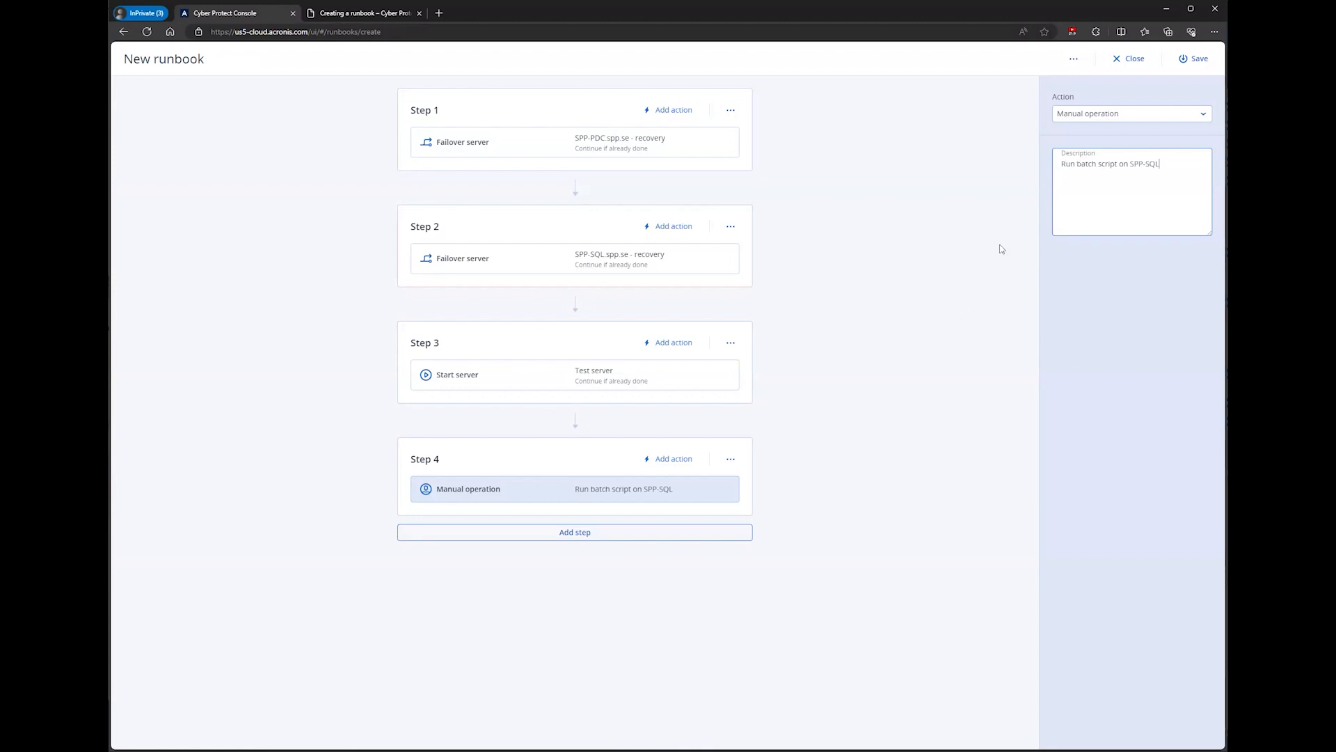
Step: Add Step 5 with a Failover server action for SPP-EXCHANGE.spp.se - recovery, and save and close the runbook
{"action": "left_click", "coordinate": [565, 539]}
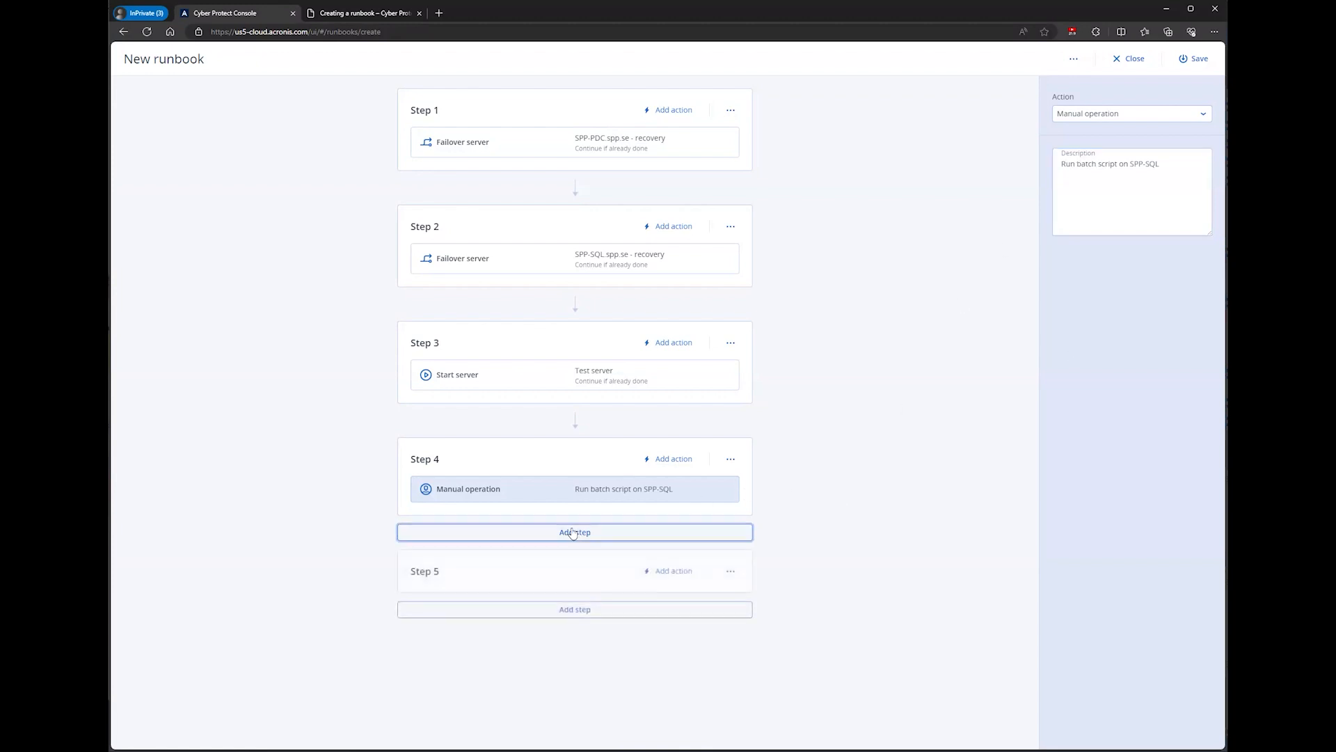
{"action": "left_click", "coordinate": [657, 574]}
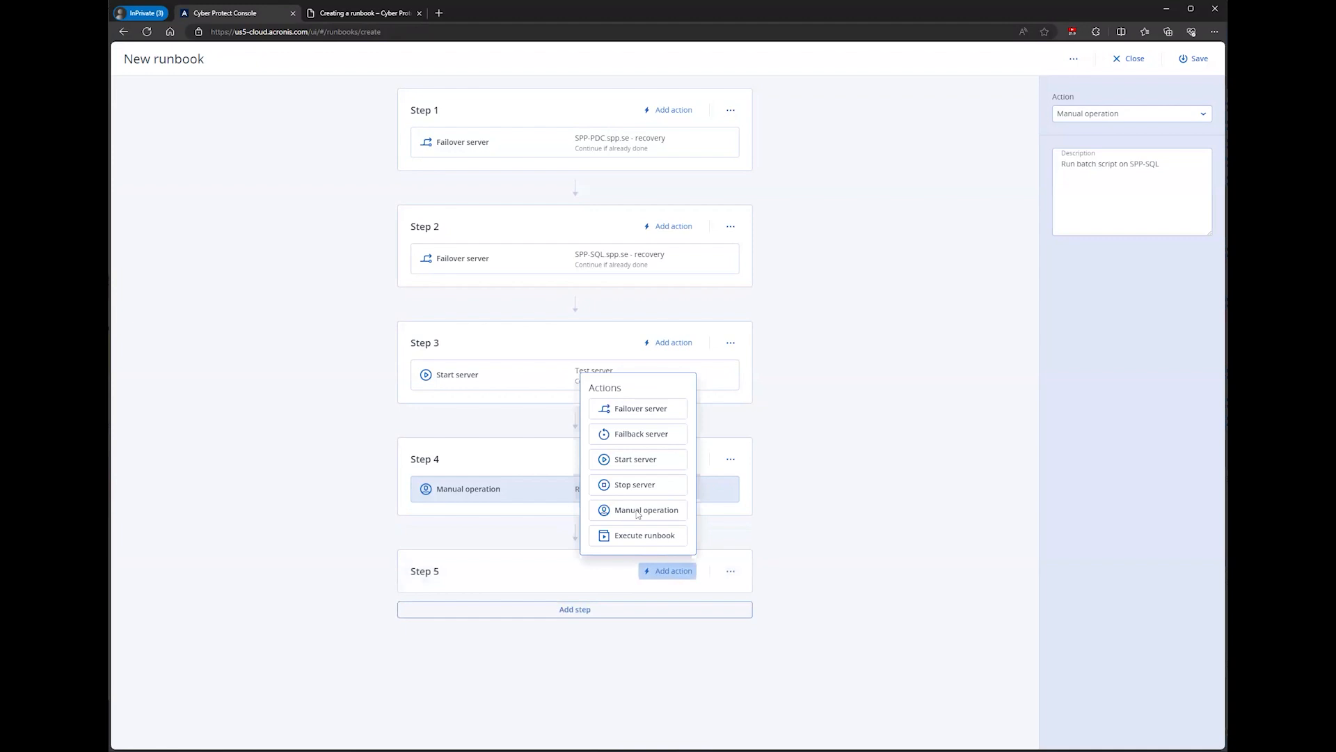
{"action": "left_click", "coordinate": [633, 410]}
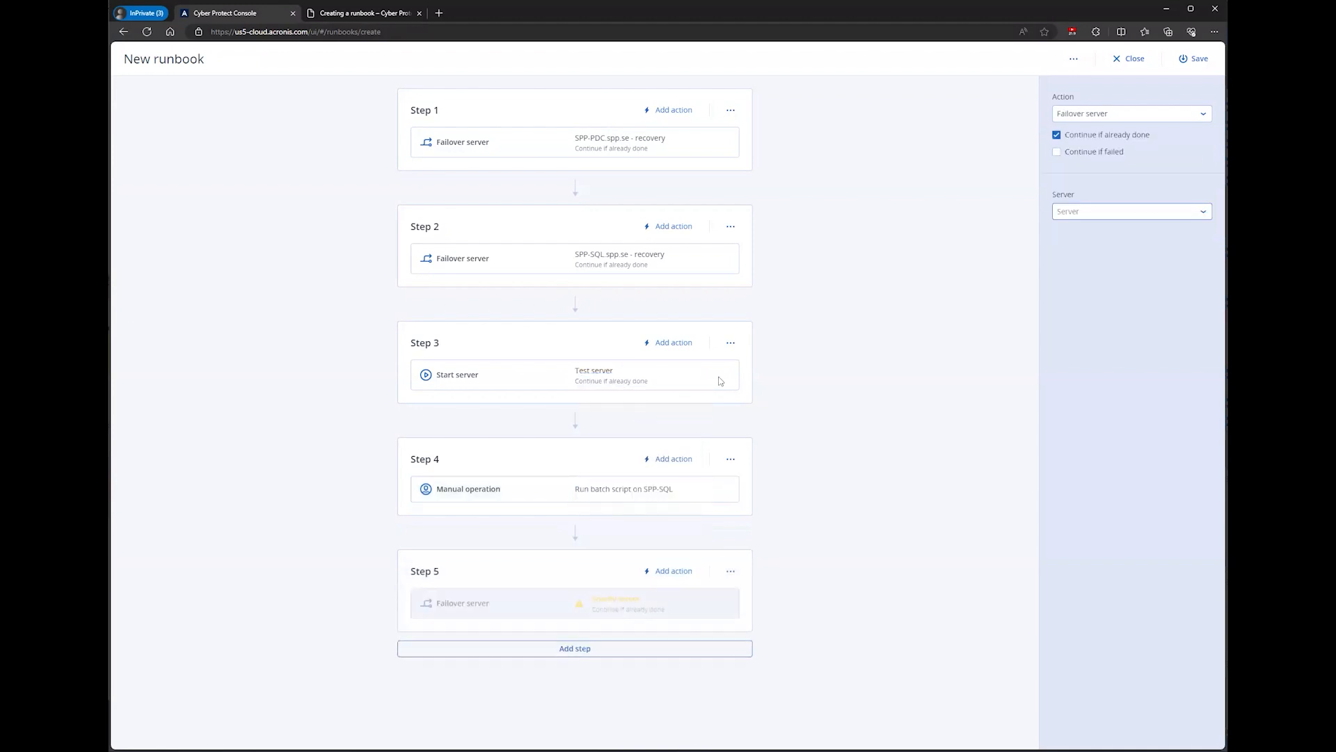
{"action": "left_click", "coordinate": [1106, 213]}
{"action": "left_click", "coordinate": [1104, 306]}
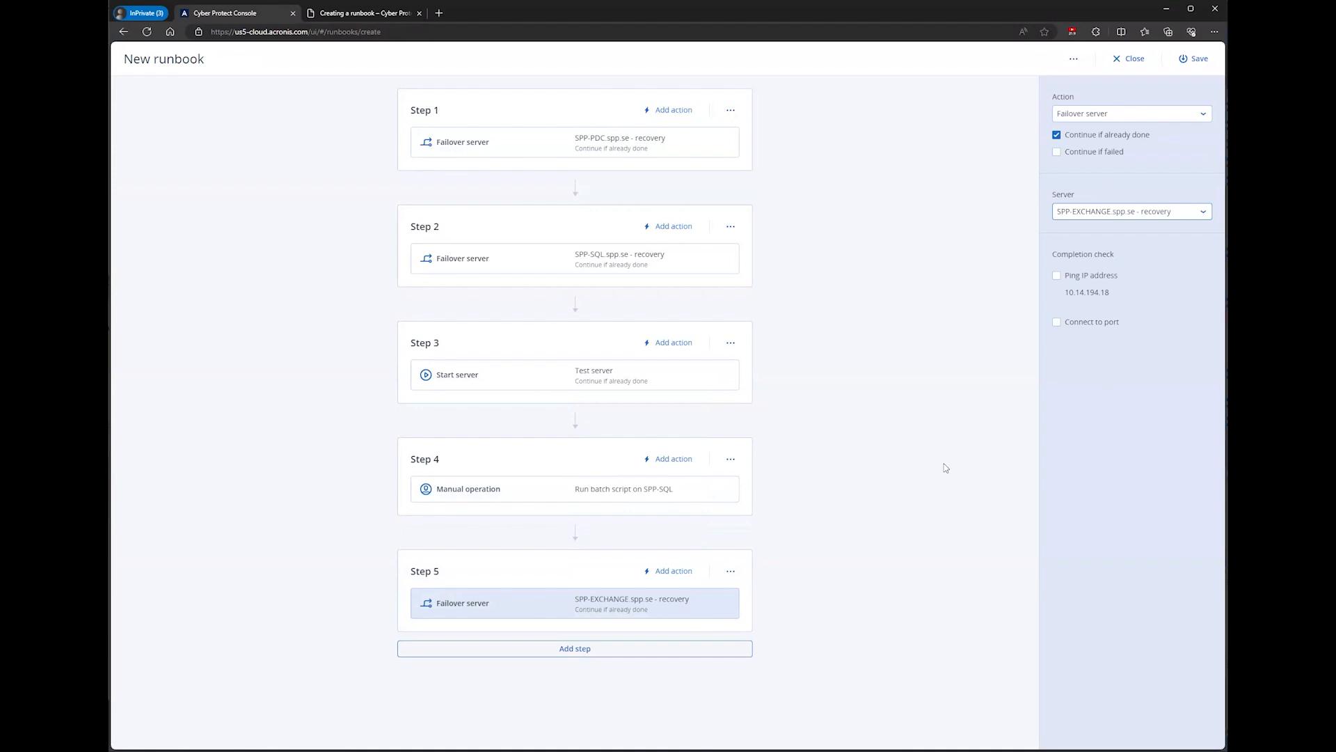
{"action": "left_click", "coordinate": [1195, 59]}
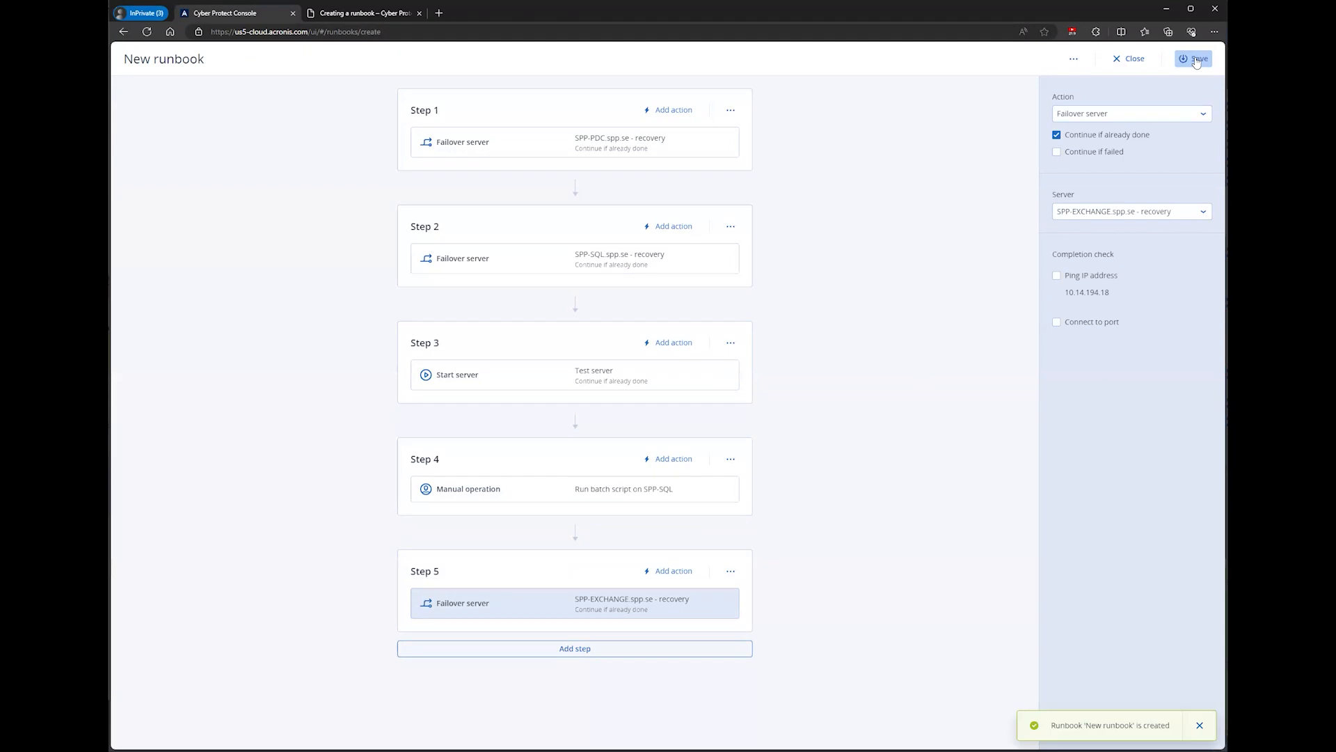
{"action": "left_click", "coordinate": [1131, 60]}
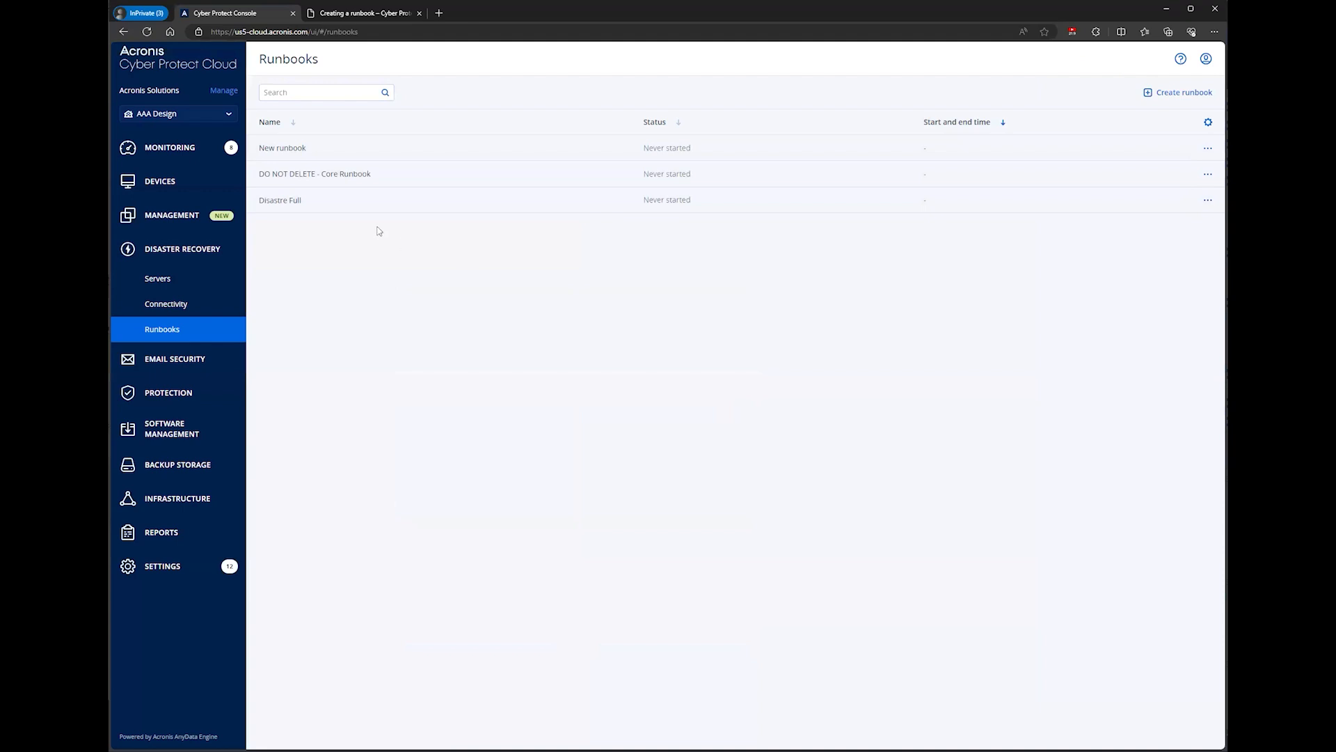
Step: Rename the newly created runbook to "Test Runbook"
{"action": "left_click", "coordinate": [298, 151]}
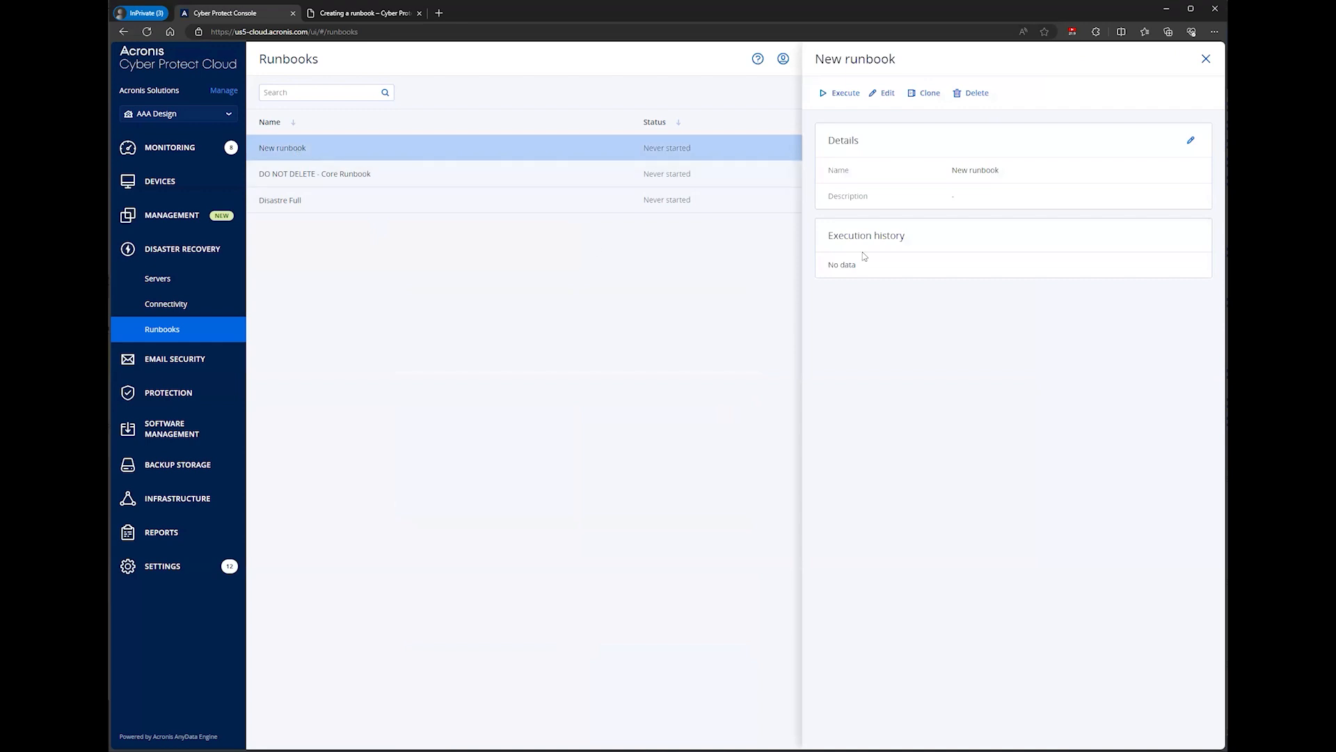
{"action": "left_click", "coordinate": [1191, 142]}
{"action": "left_click_drag", "start_coordinate": [603, 129], "coordinate": [542, 137]}
{"action": "type", "text": "T"}
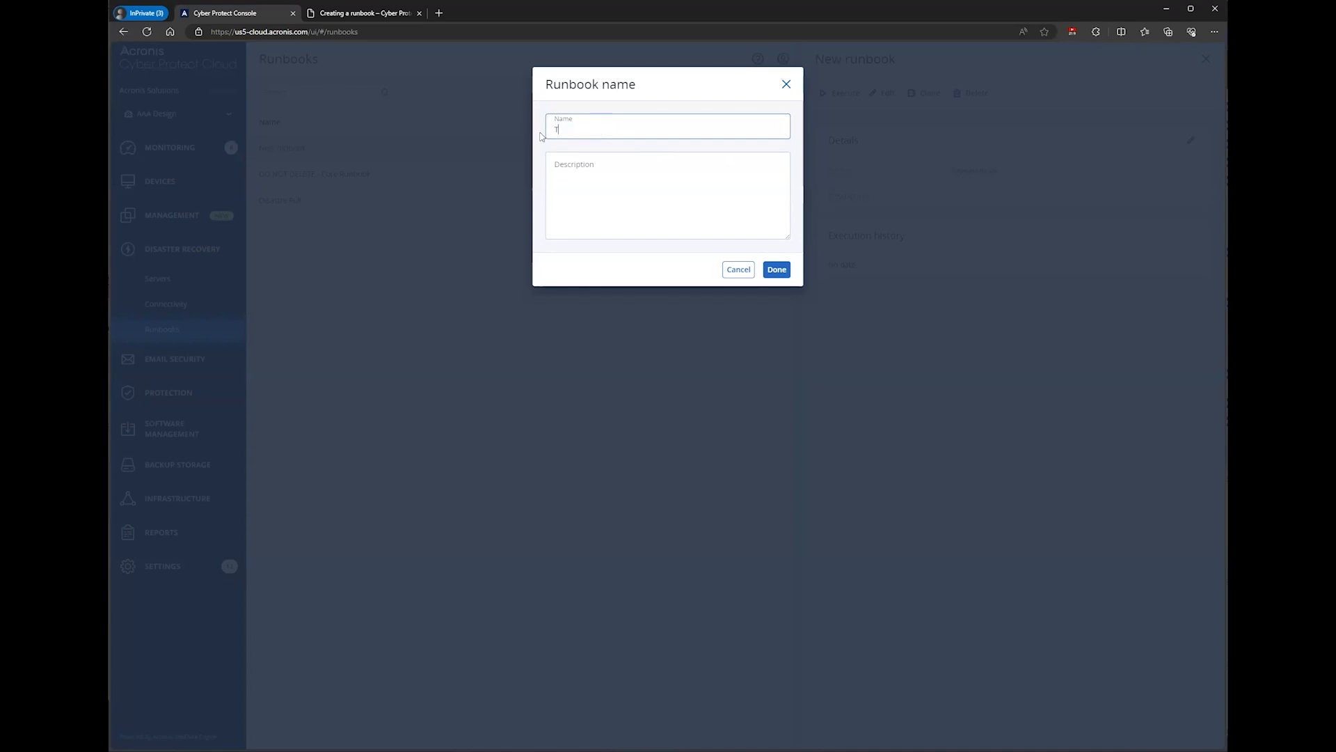
{"action": "type", "text": "est Runbook"}
{"action": "left_click", "coordinate": [778, 272]}
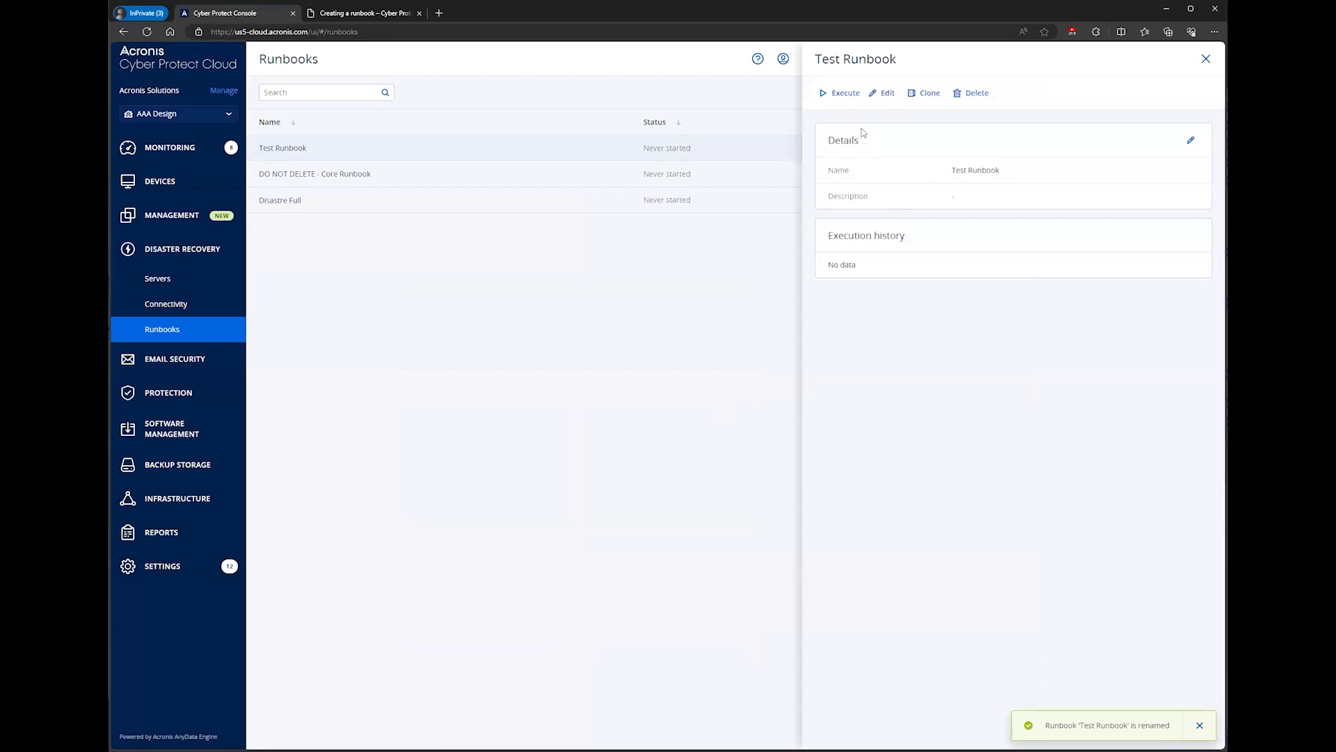
Step: Execute Test Runbook in Test mode using the most recent failover recovery point
{"action": "left_click", "coordinate": [844, 97]}
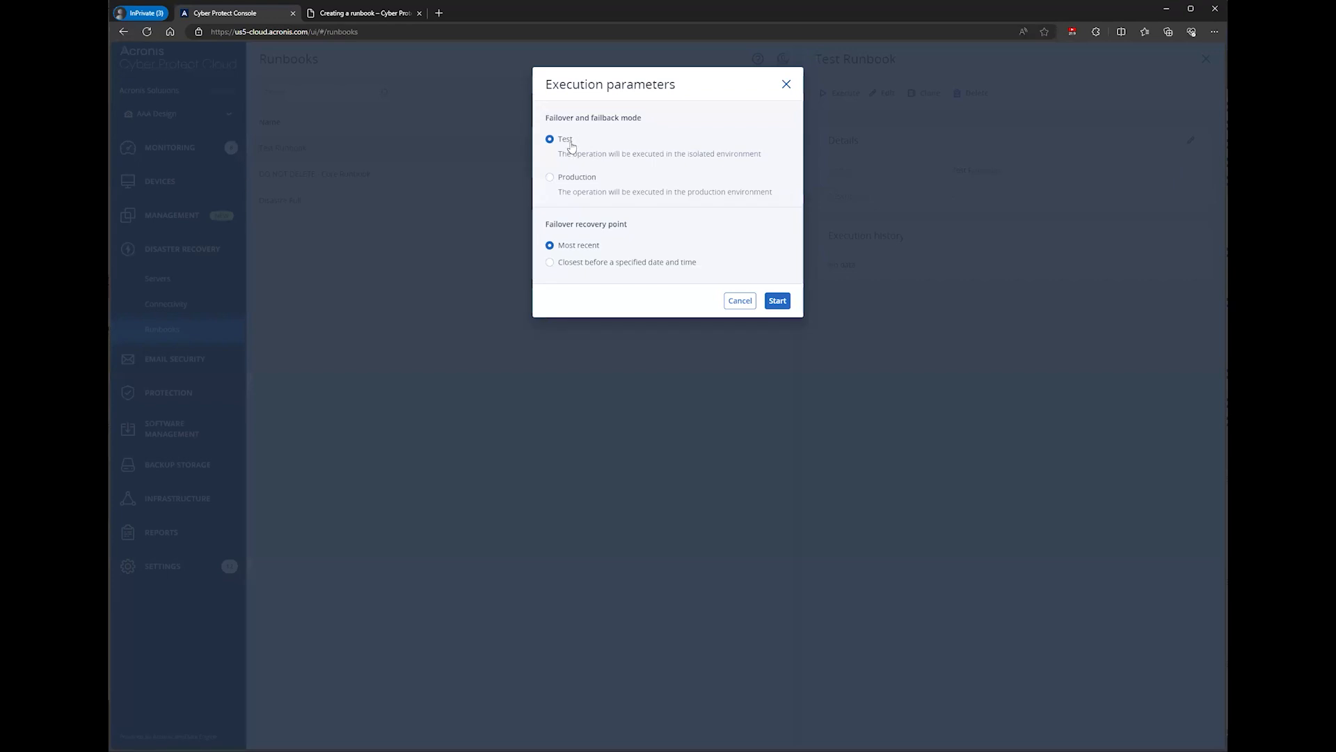
{"action": "left_click", "coordinate": [551, 179]}
{"action": "left_click", "coordinate": [566, 141]}
{"action": "left_click", "coordinate": [551, 264]}
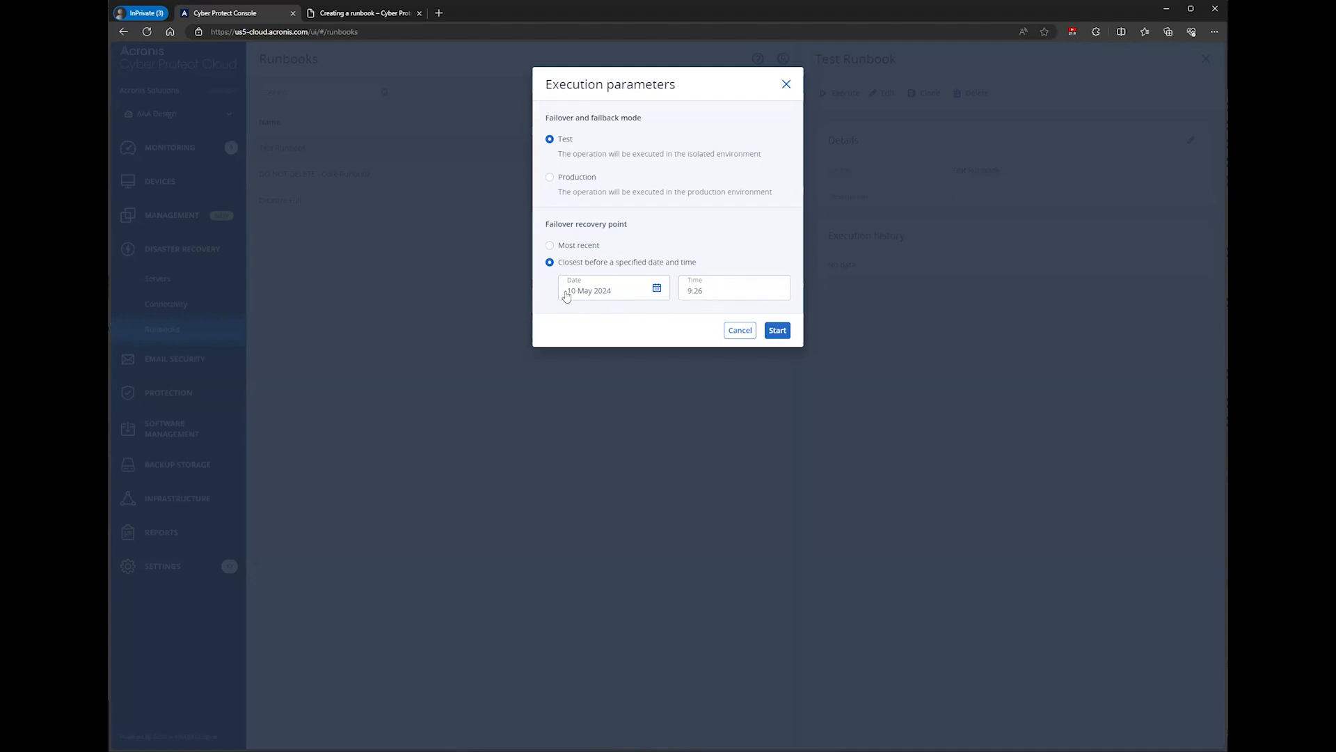
{"action": "left_click", "coordinate": [562, 248]}
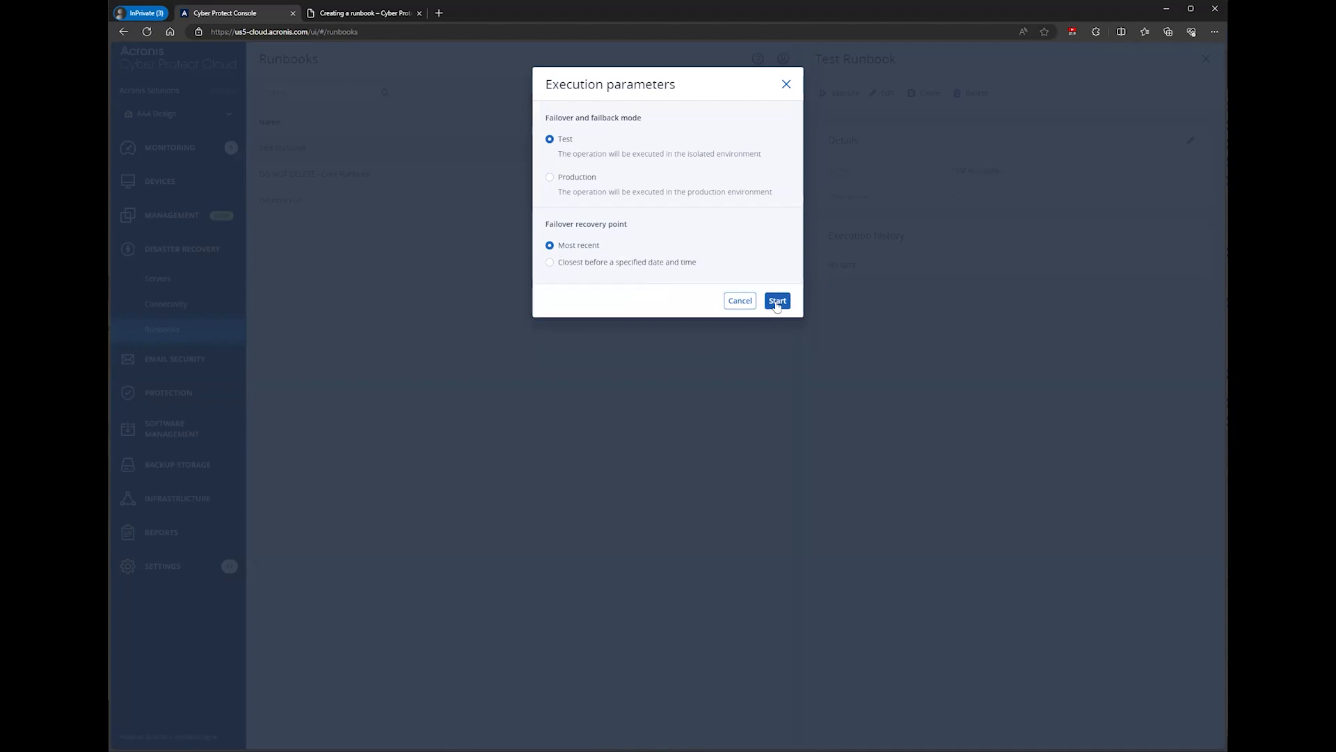
{"action": "left_click", "coordinate": [778, 303]}
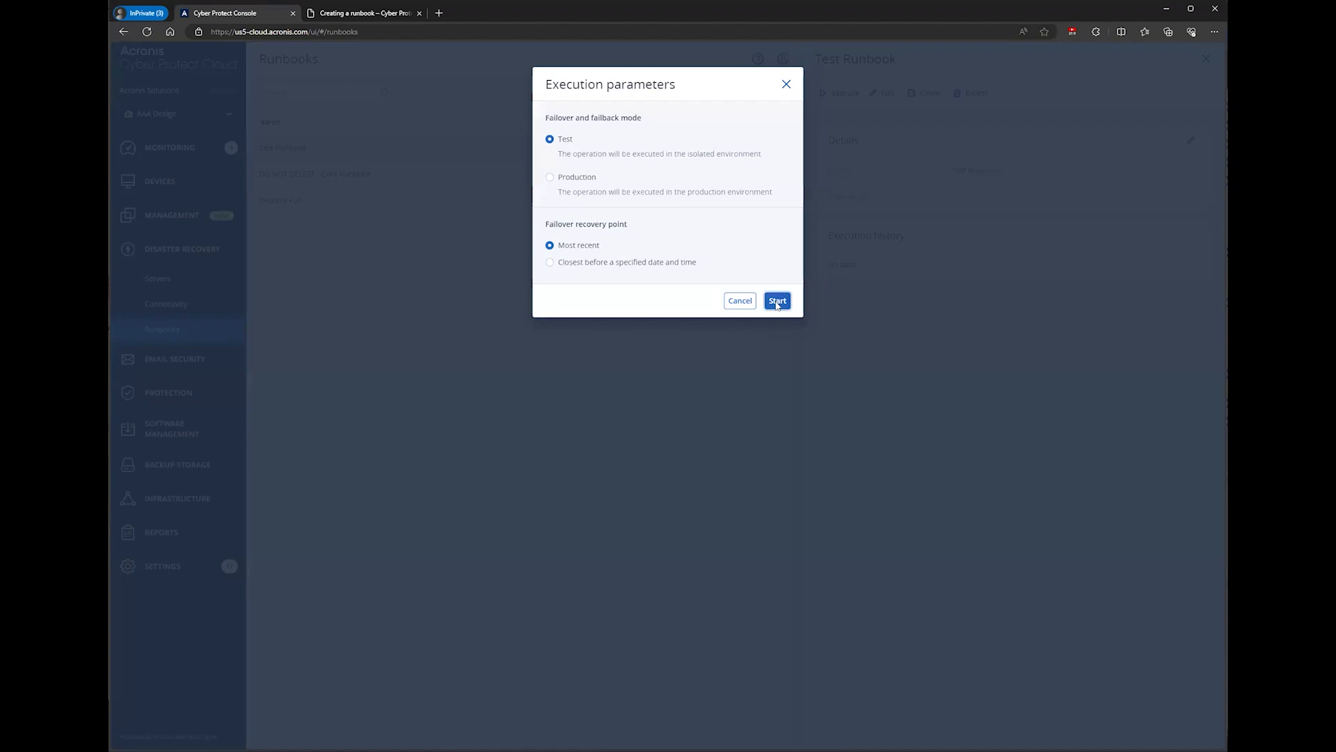